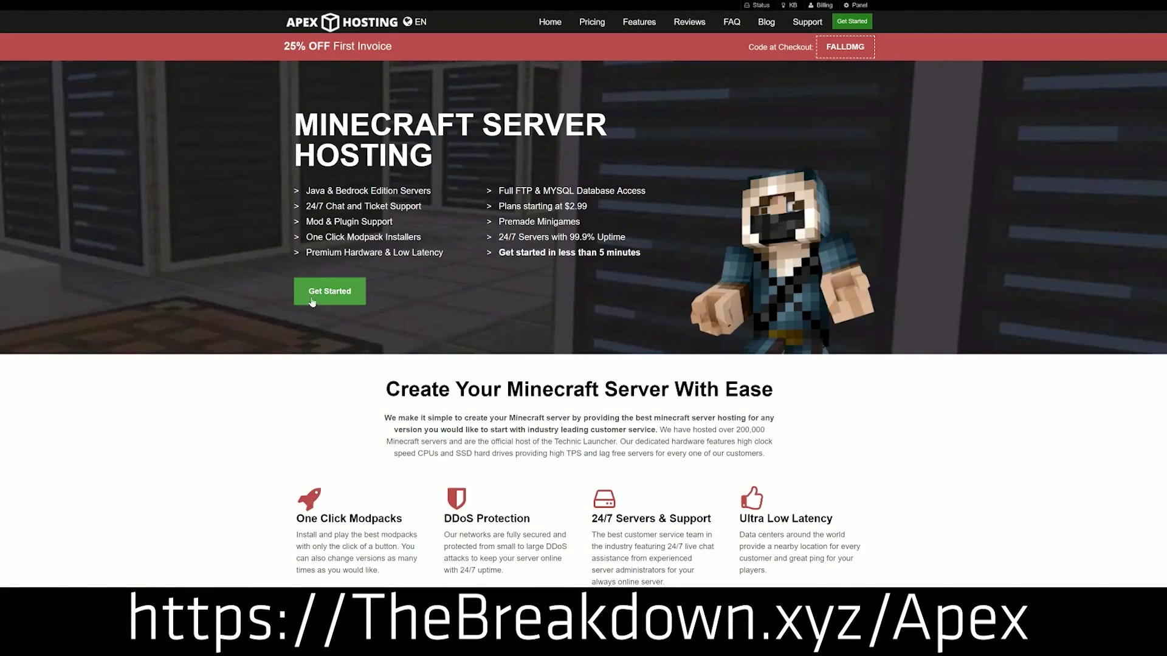
Step: Read through the Apex Hosting feature list, including 24/7 Servers & Support, Automated Backups and Instant Setup
scroll(395, 318, "down", 4)
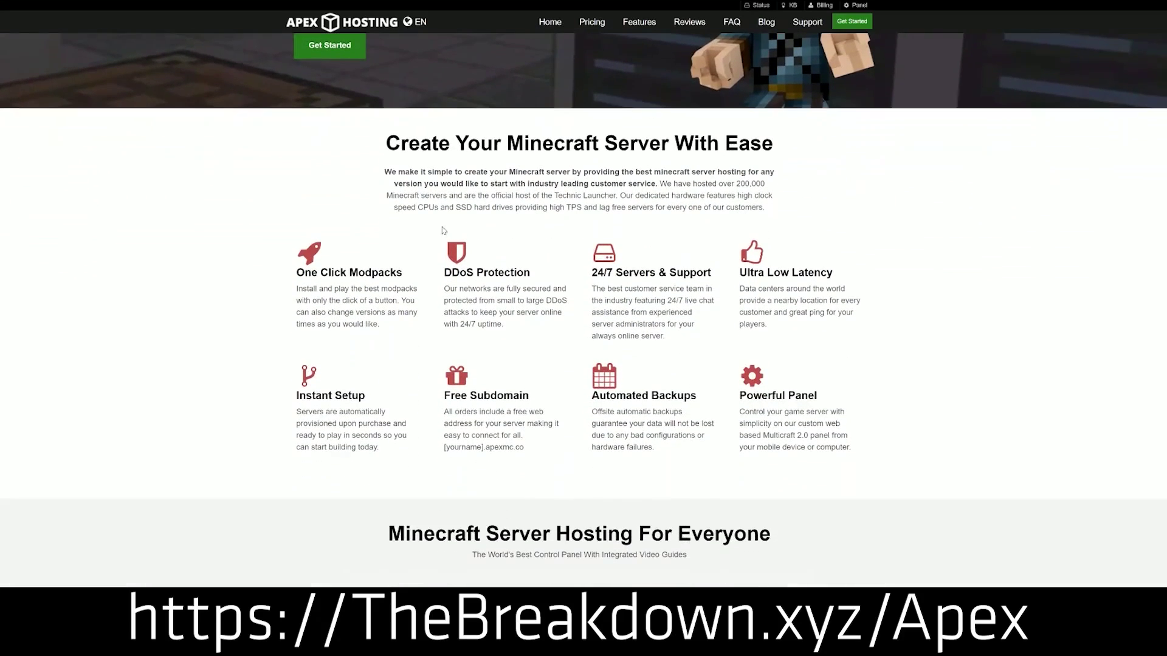
left_click_drag(297, 273, 714, 278)
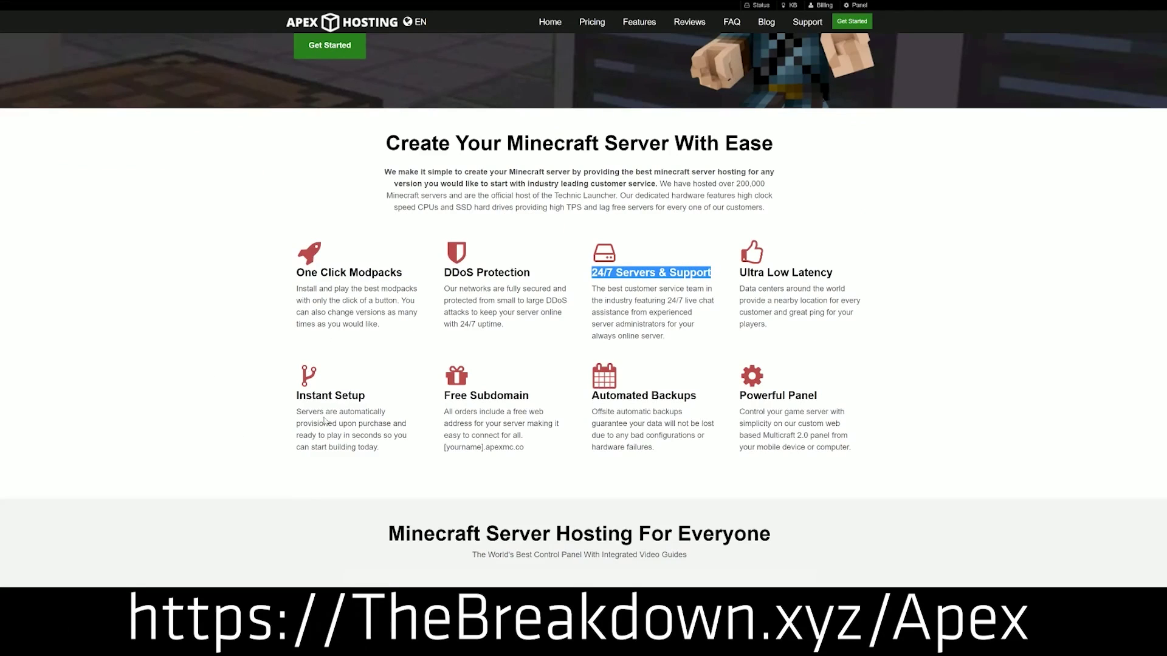
left_click_drag(591, 395, 655, 448)
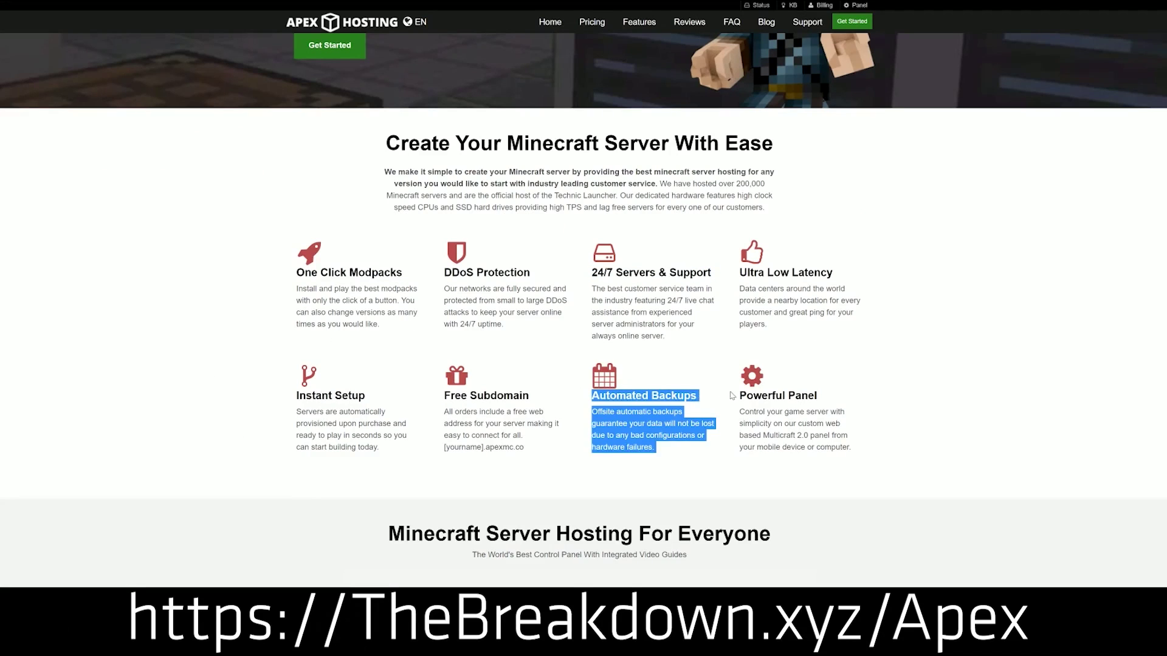
left_click(538, 400)
left_click_drag(386, 450, 297, 393)
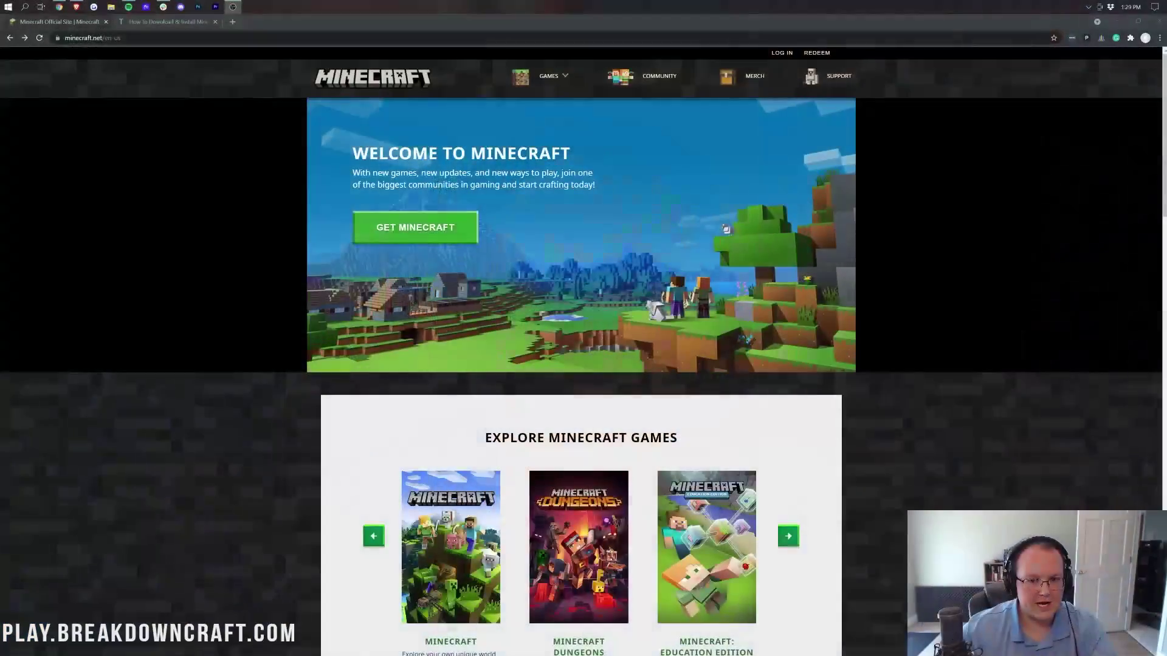
left_click(195, 310)
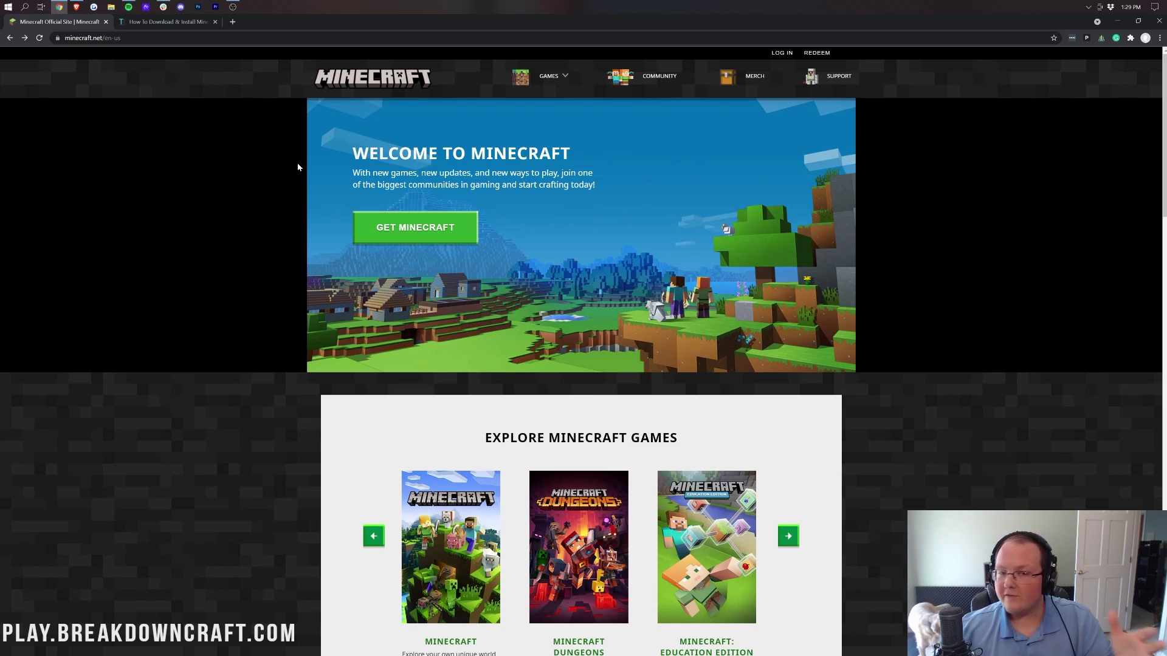
scroll(297, 167, "down", 1)
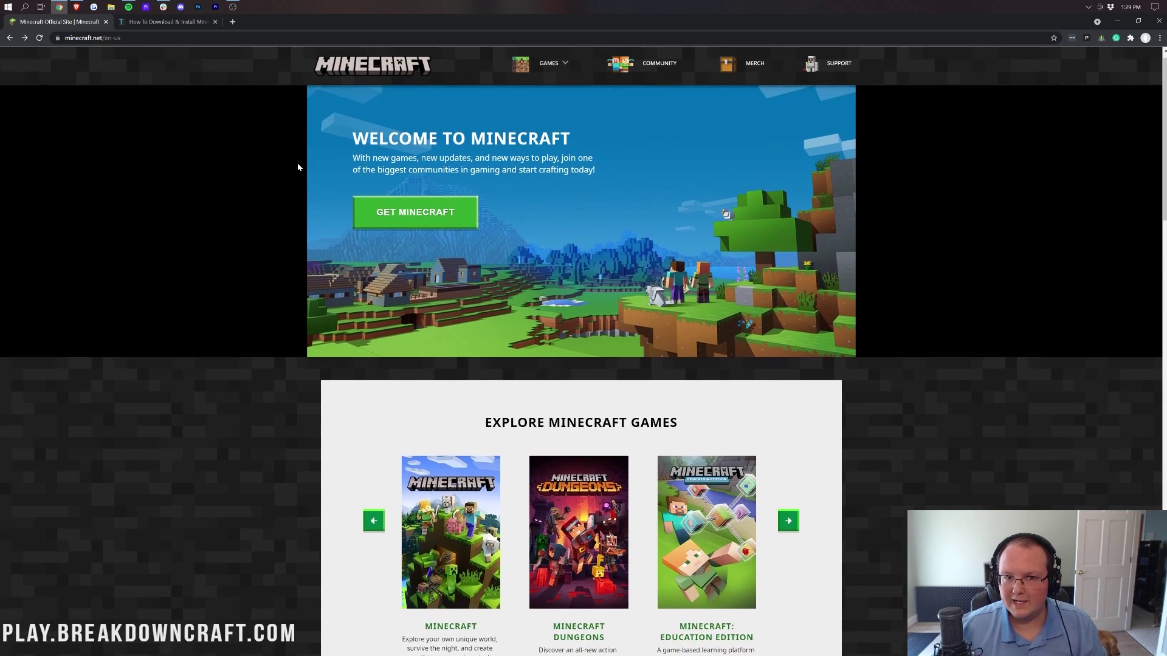
scroll(298, 168, "up", 1)
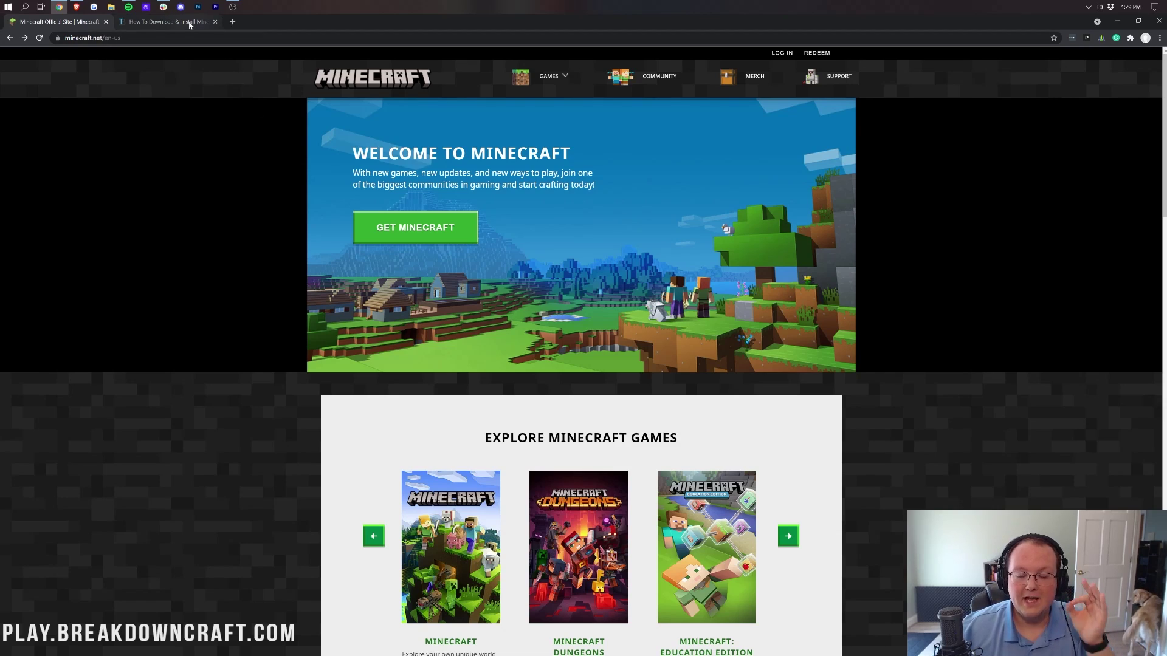
Step: View the Minecraft download page through the download link in the How To Download & Install Minecraft article, and close the article
left_click(167, 22)
scroll(279, 320, "down", 6)
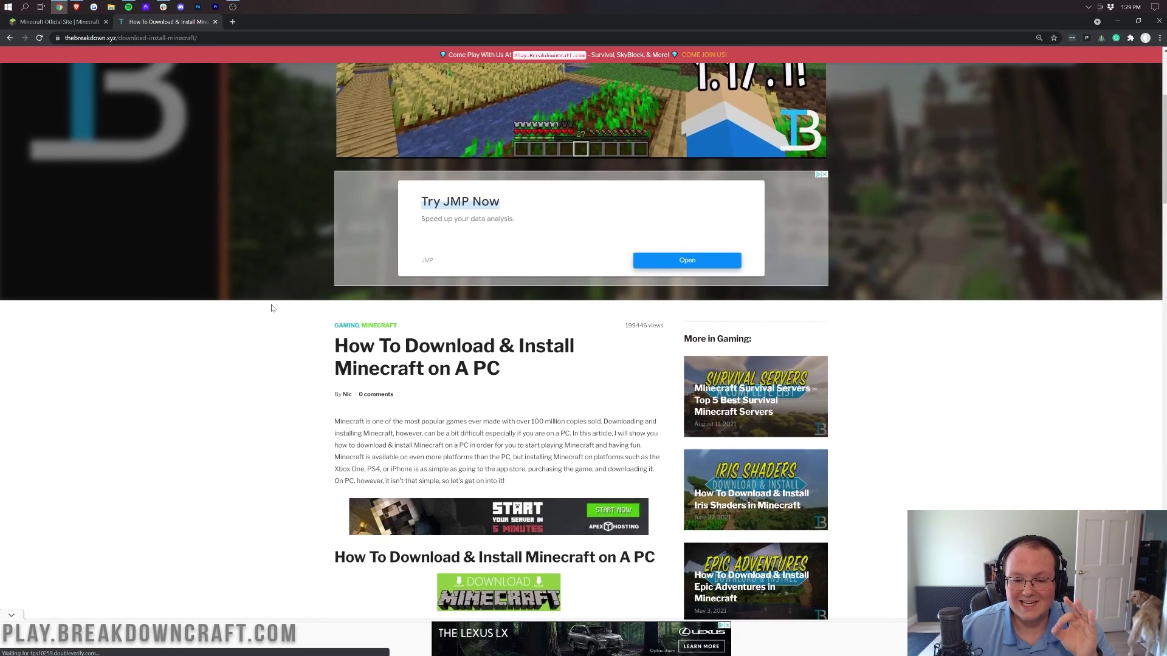
scroll(264, 308, "down", 2)
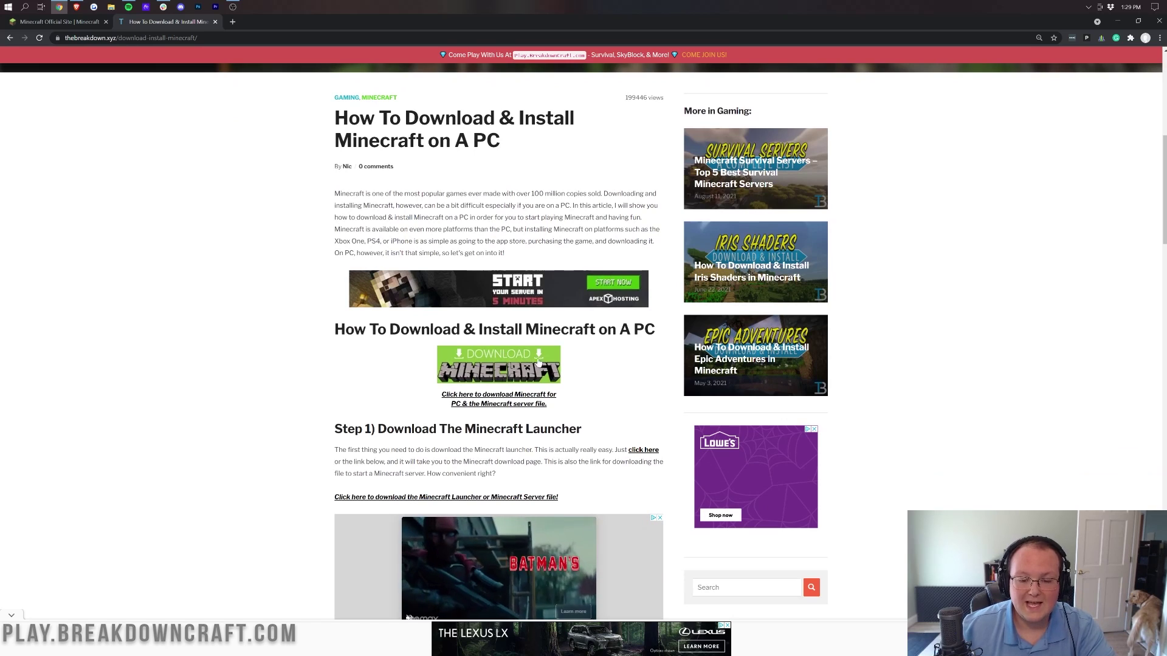
left_click(492, 363)
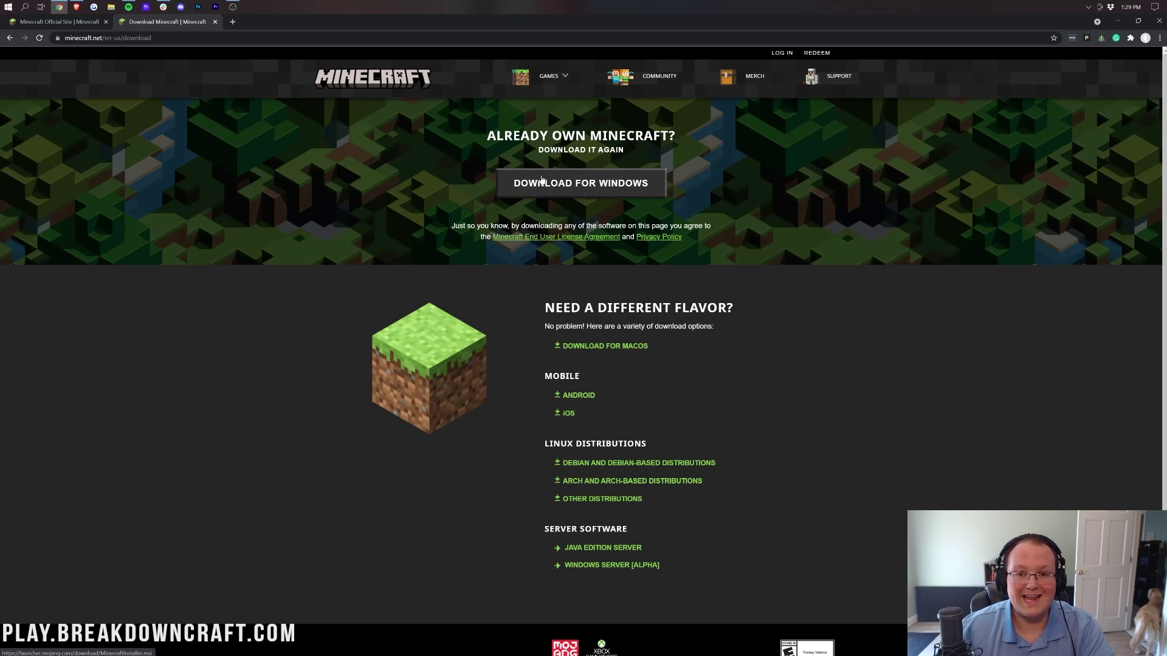
key("alt+Left")
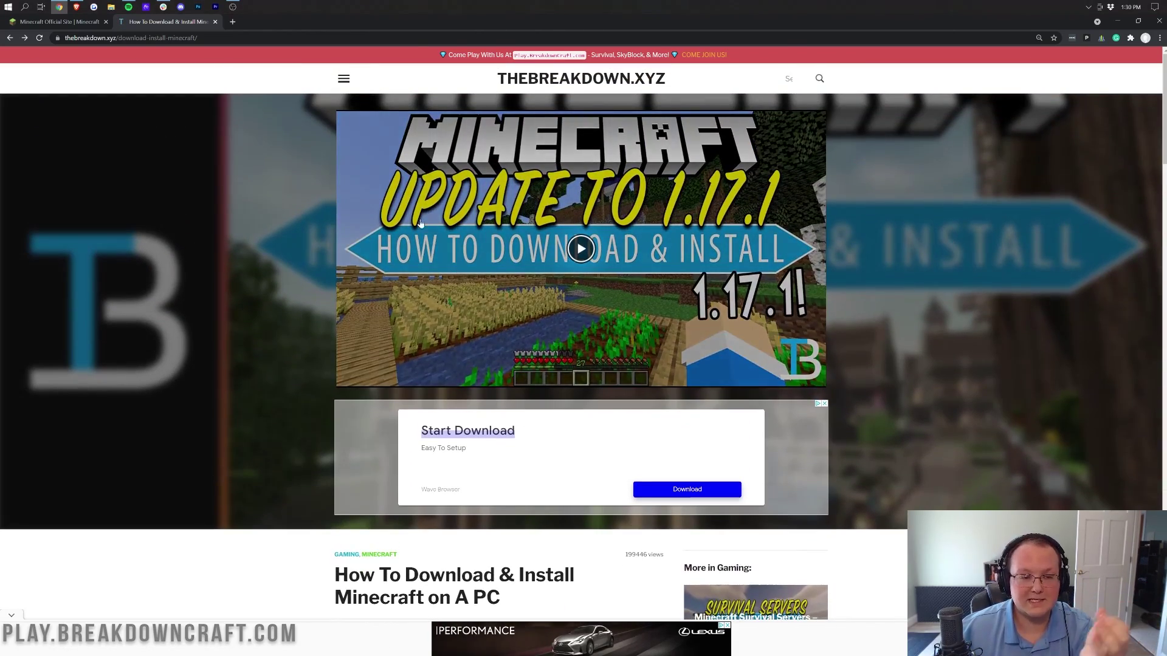
left_click(215, 22)
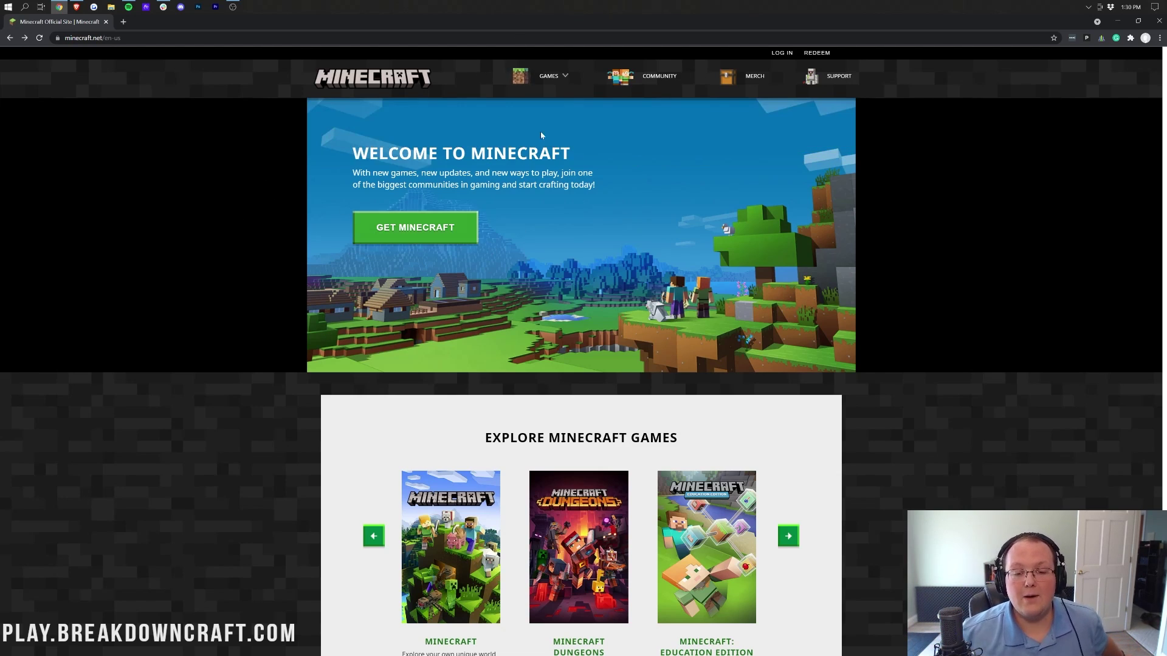
Step: Choose Minecraft: Java Edition for computer from the Get Minecraft options and start buying it
left_click(437, 234)
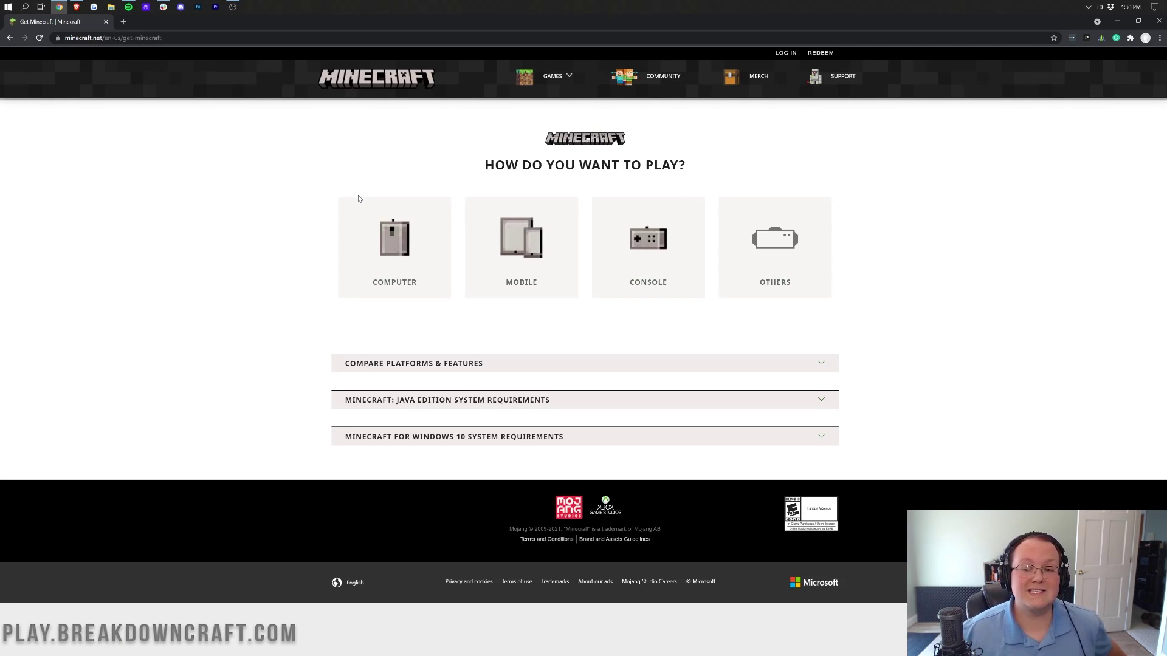
left_click(384, 272)
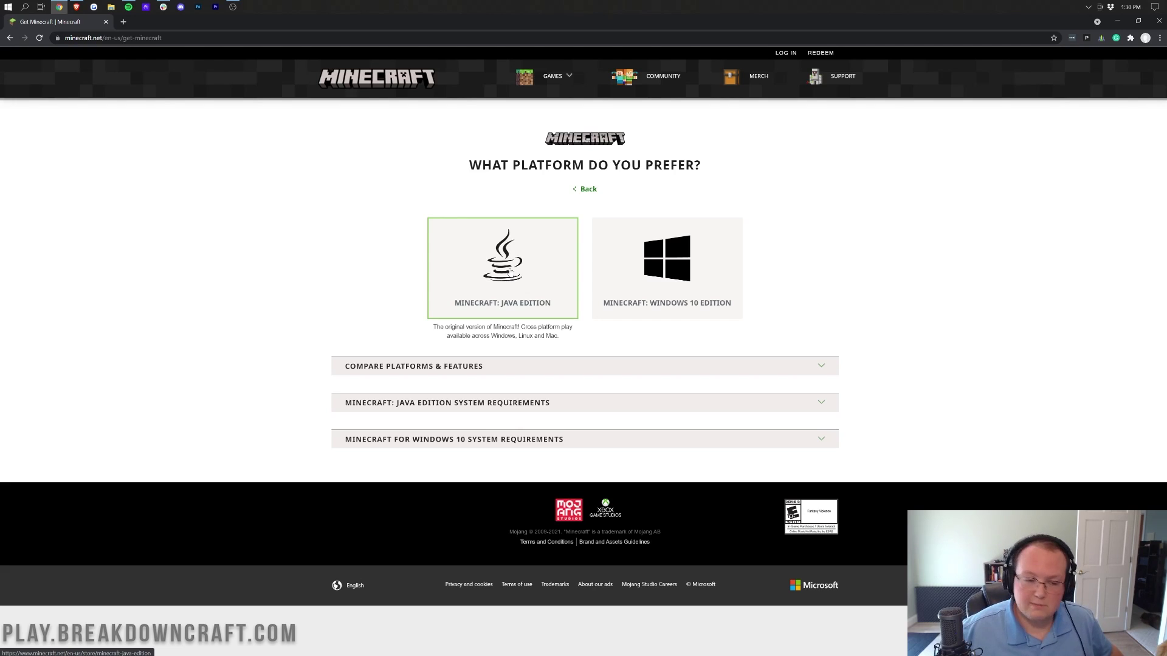
left_click(515, 272)
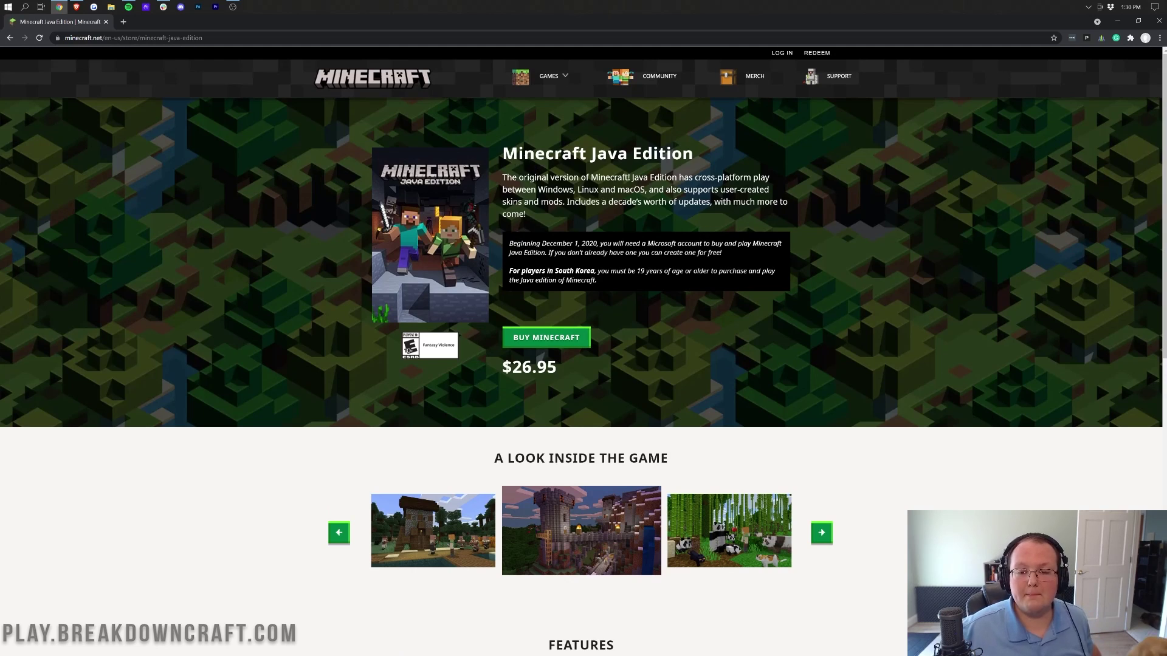
left_click_drag(502, 367, 513, 367)
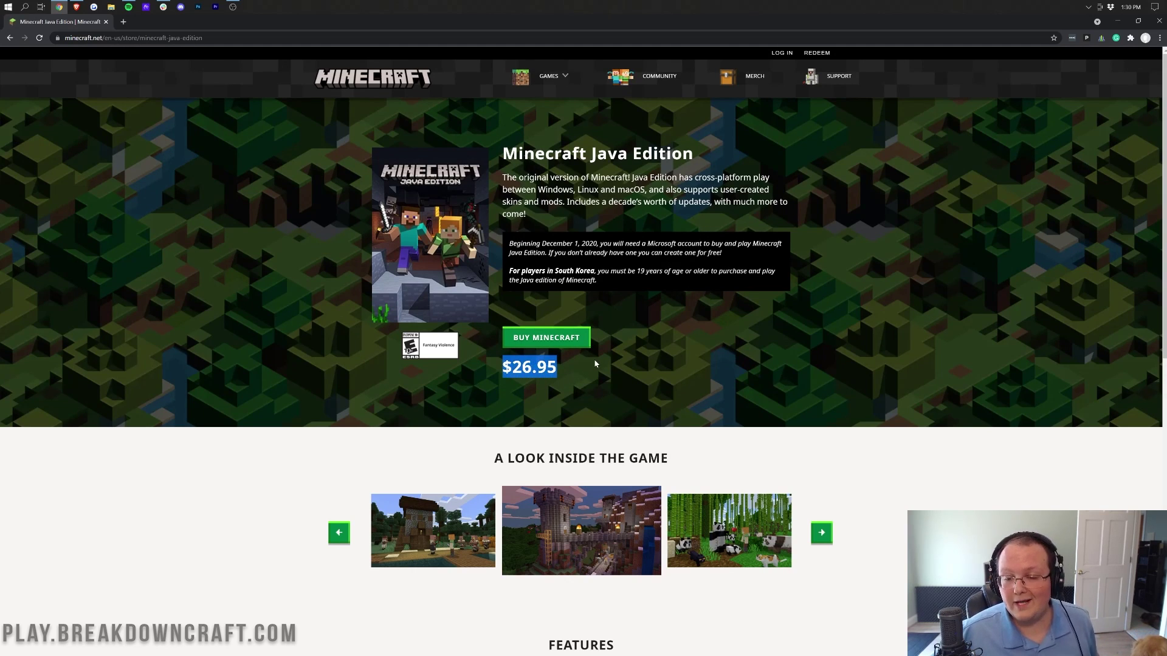
left_click(544, 397)
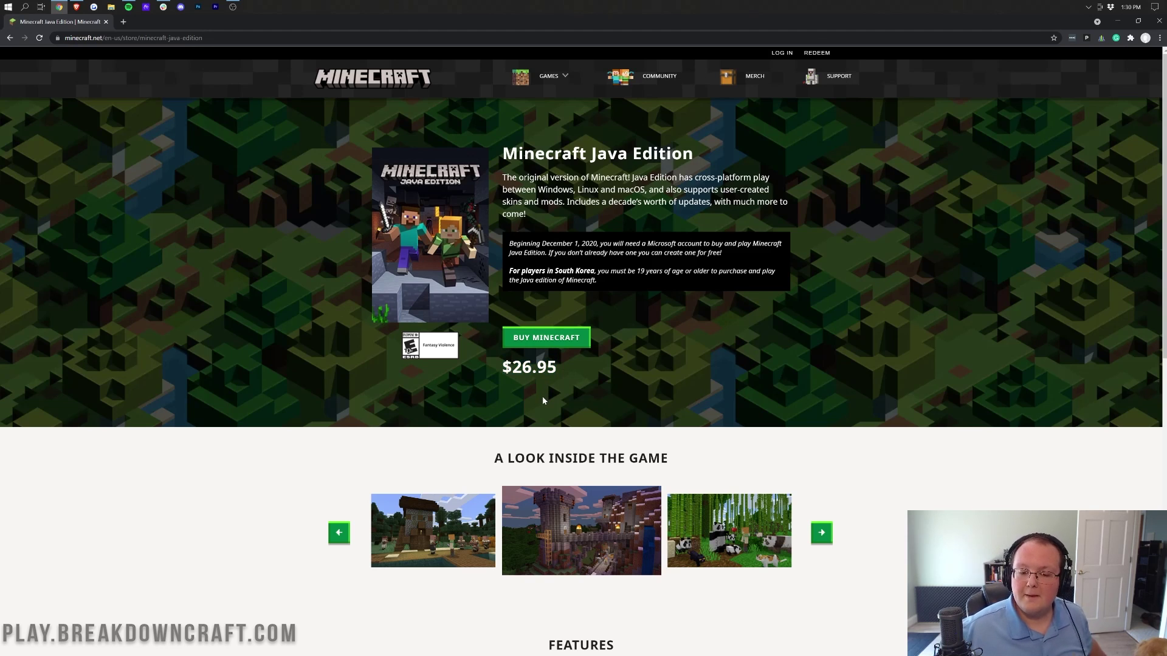
left_click(546, 339)
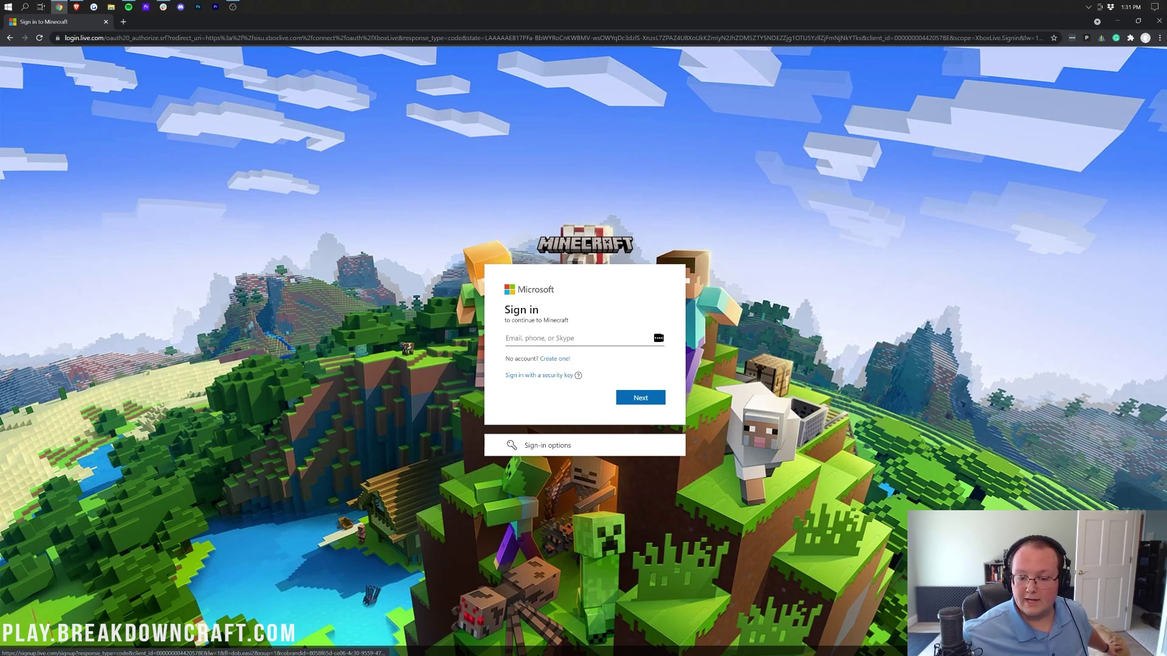
Step: Start creating a new Microsoft account and submit the account's email address
left_click(554, 359)
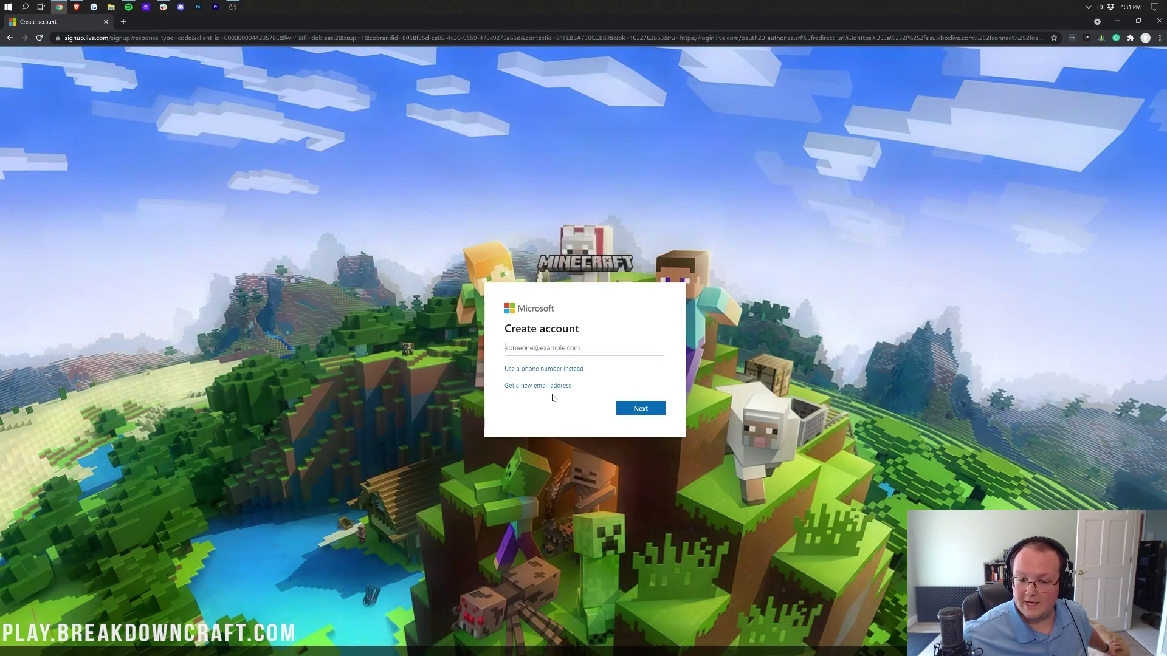
key("ctrl+v")
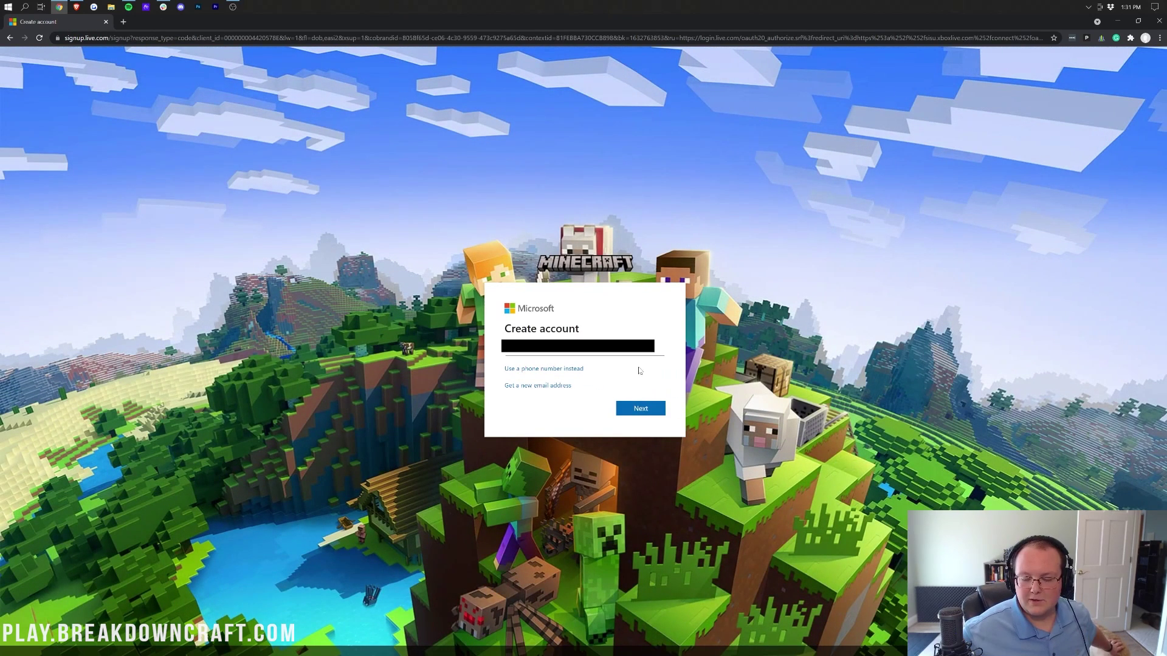
left_click(644, 413)
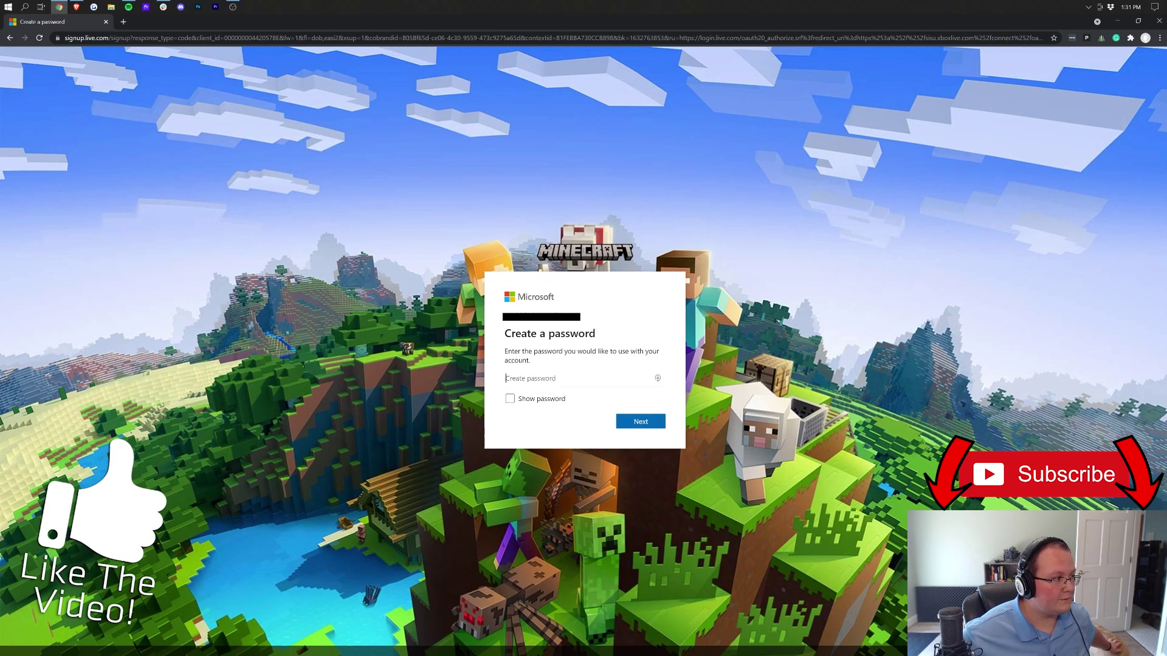
Step: Paste the password for the new Microsoft account as plain text and submit it
key("alt+Tab")
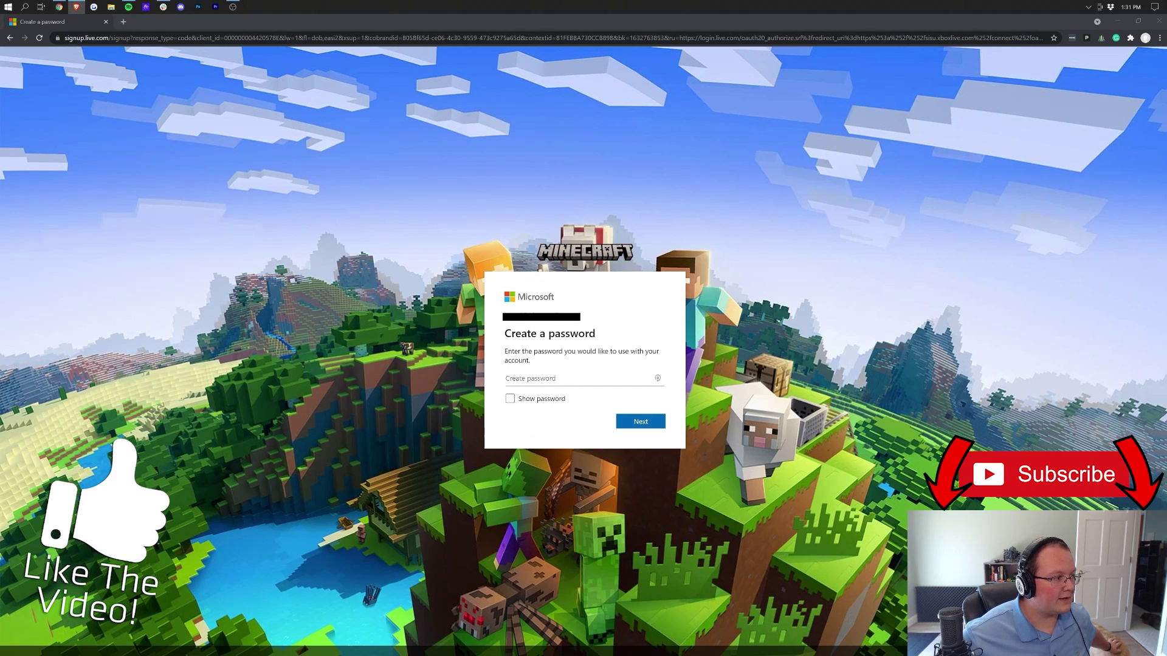
right_click(514, 381)
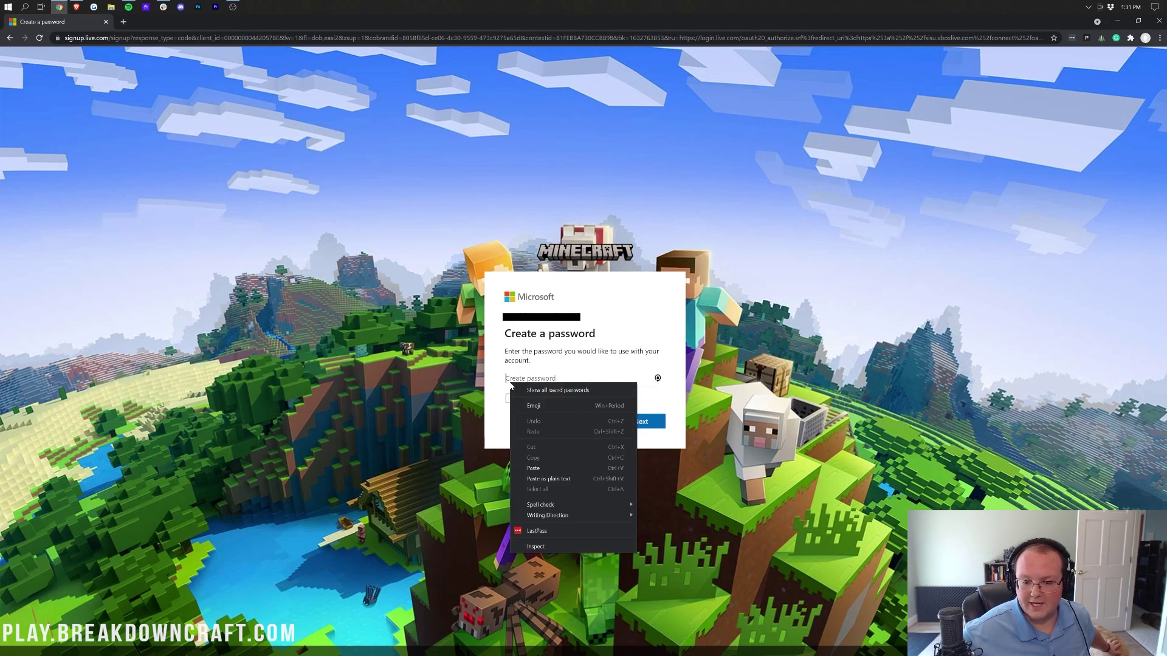
left_click(571, 476)
left_click(629, 421)
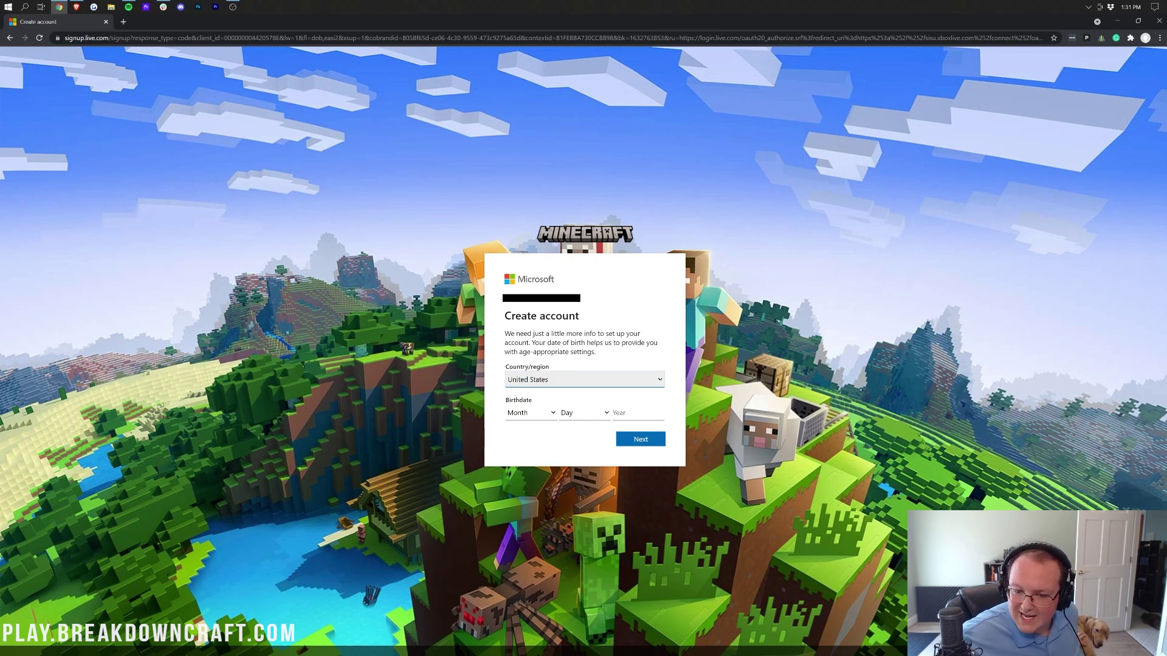
Step: Fill in the account holder's date of birth, keeping United States as the country
left_click_drag(530, 342, 614, 343)
left_click(602, 352)
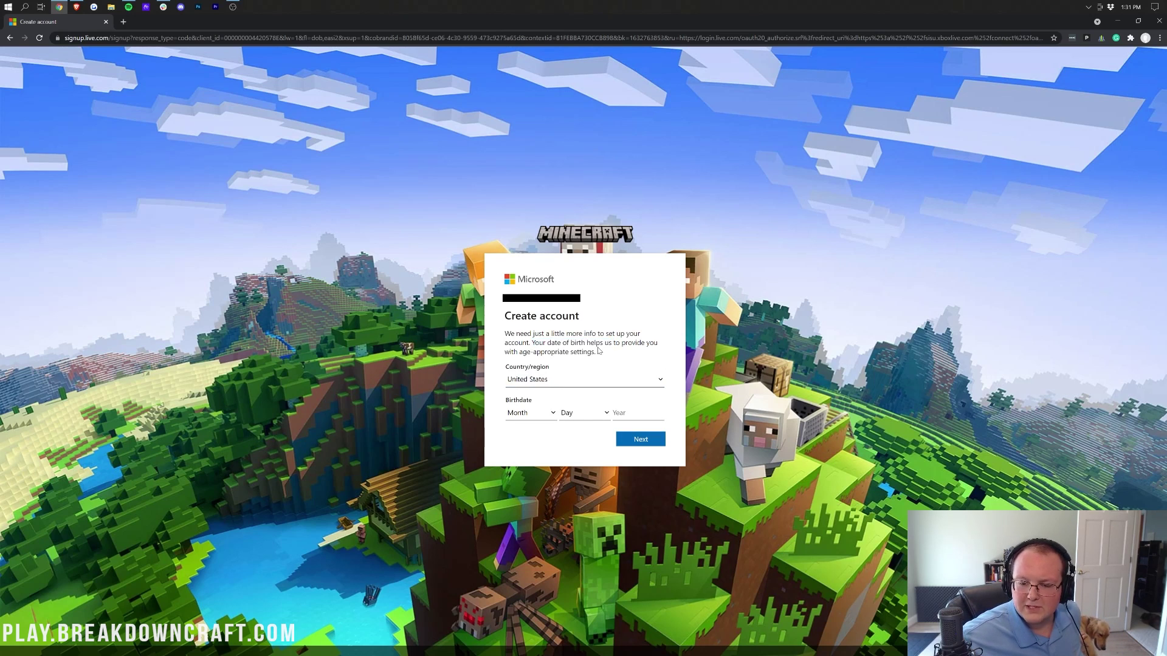
left_click(535, 416)
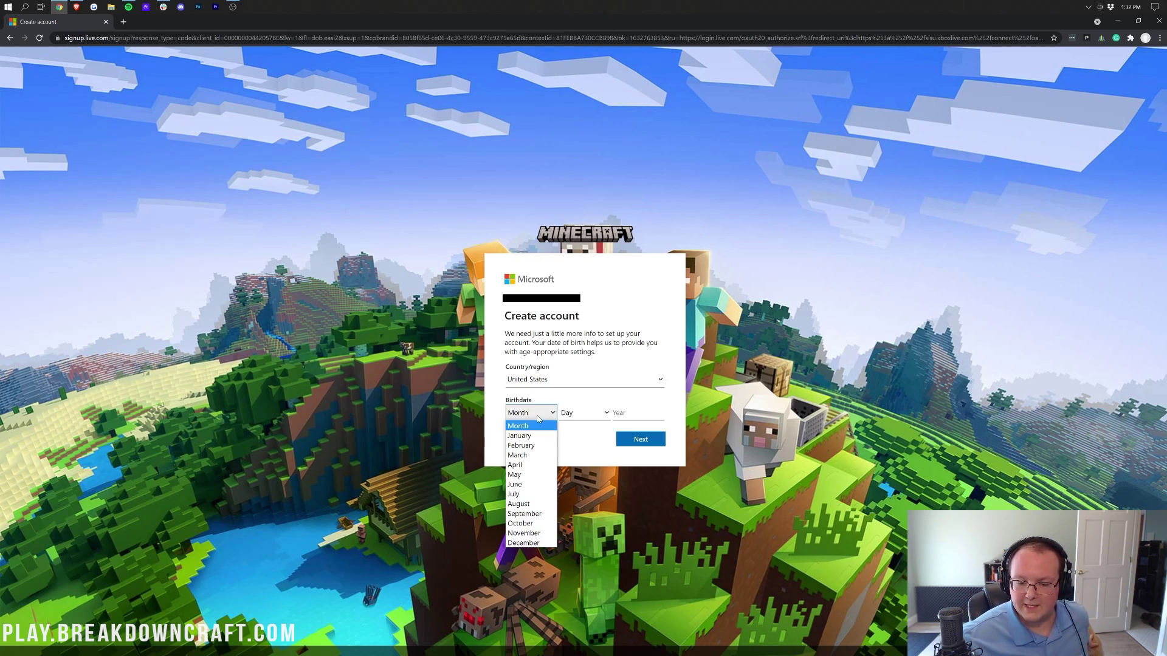
left_click(537, 435)
left_click(577, 412)
left_click(577, 406)
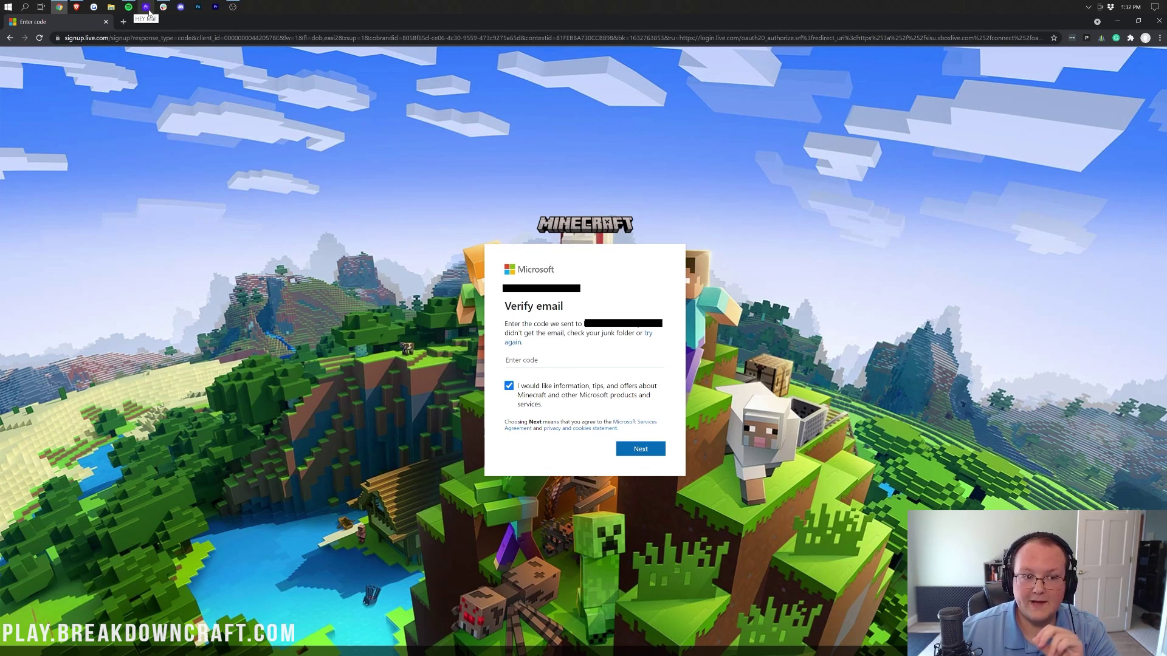
Step: Switch to the HEY mail app and copy the security code from Microsoft's "Verify your email address" message
left_click(146, 7)
left_click_drag(571, 385, 567, 384)
key("ctrl+c")
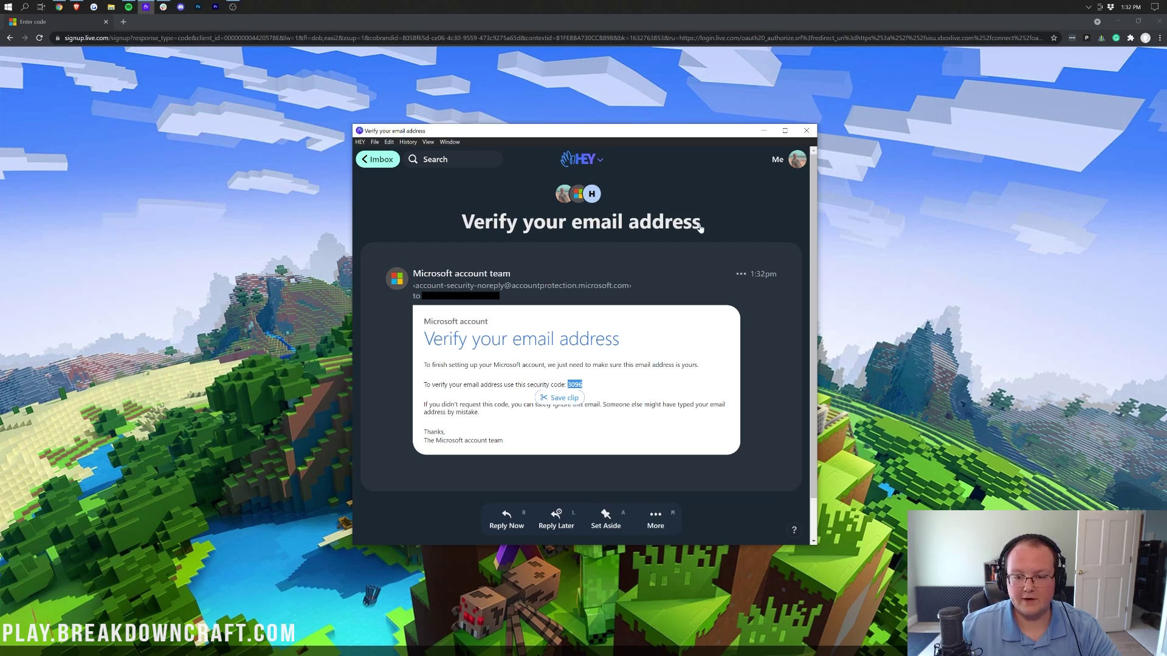
left_click(578, 381)
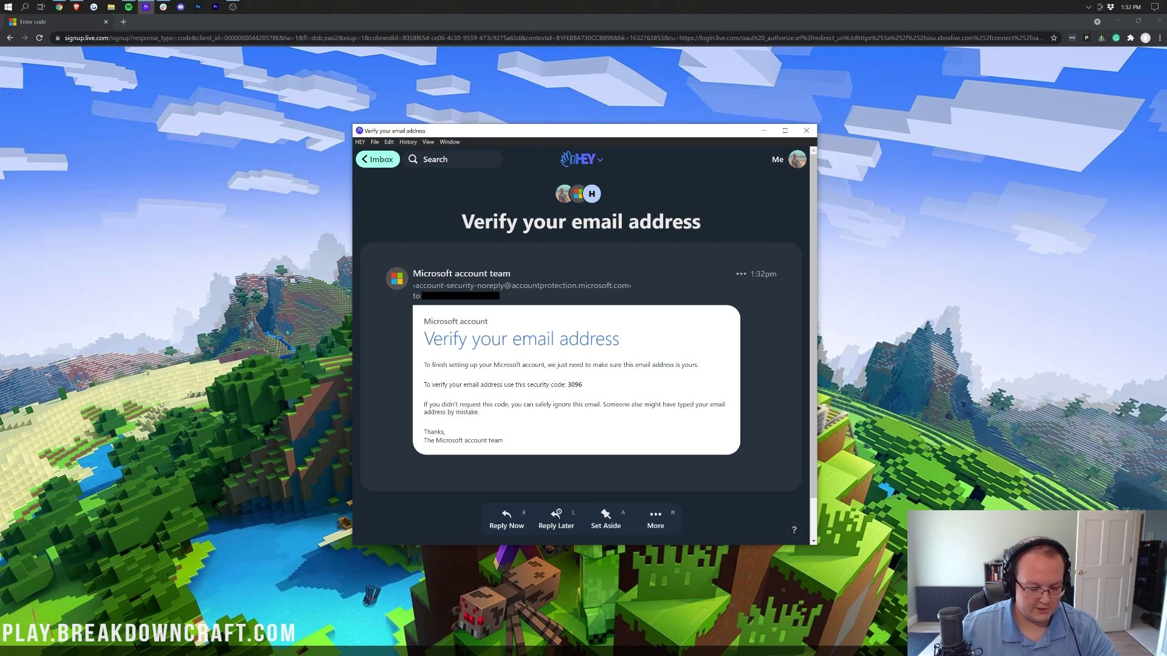
Step: Return to the browser and verify the email by pasting the security code into the sign-up form and submitting it
left_click(860, 383)
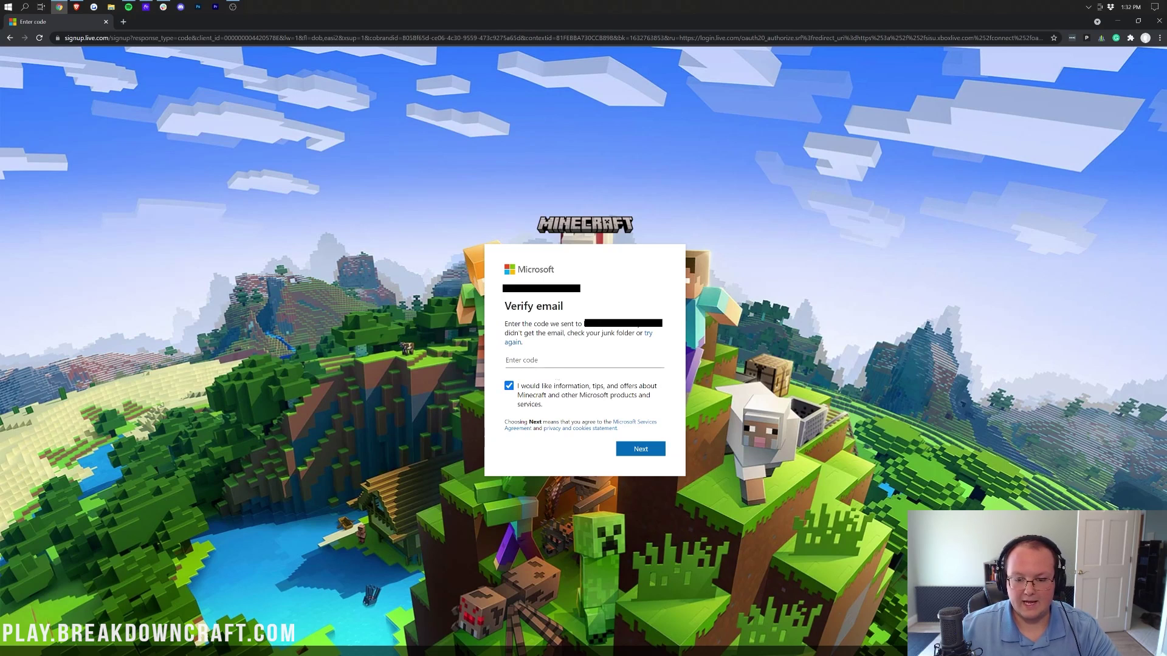
left_click(562, 360)
key("ctrl+v")
left_click(640, 449)
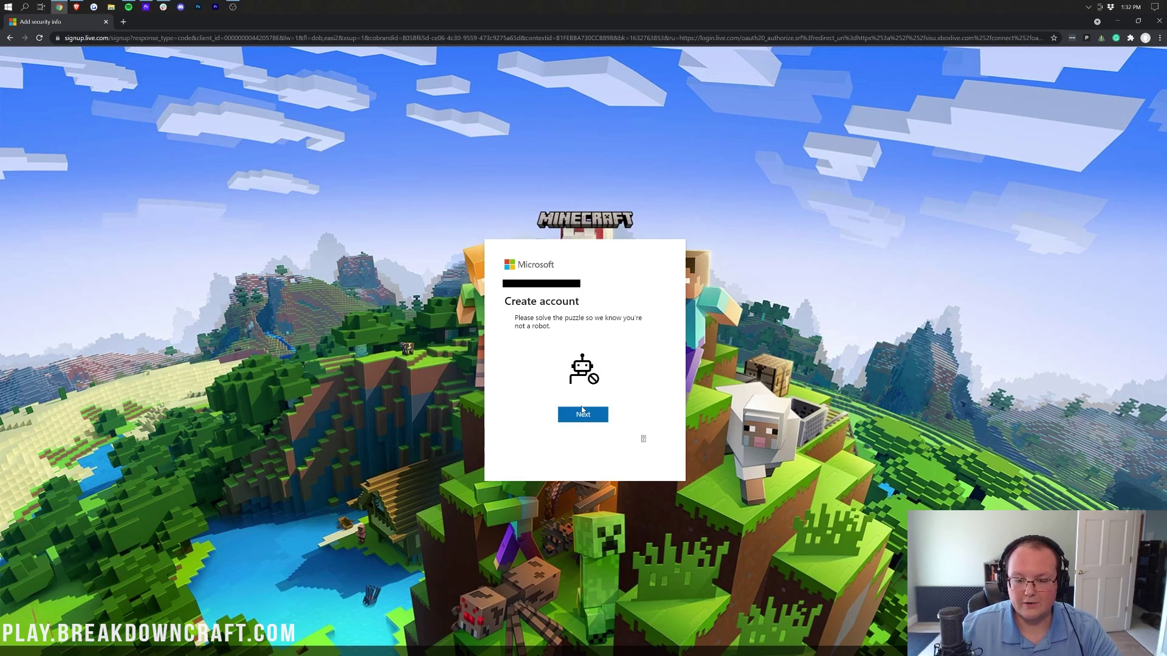
Step: Solve the robot-check puzzle by rotating the image until it is upright, and submit it
left_click(582, 415)
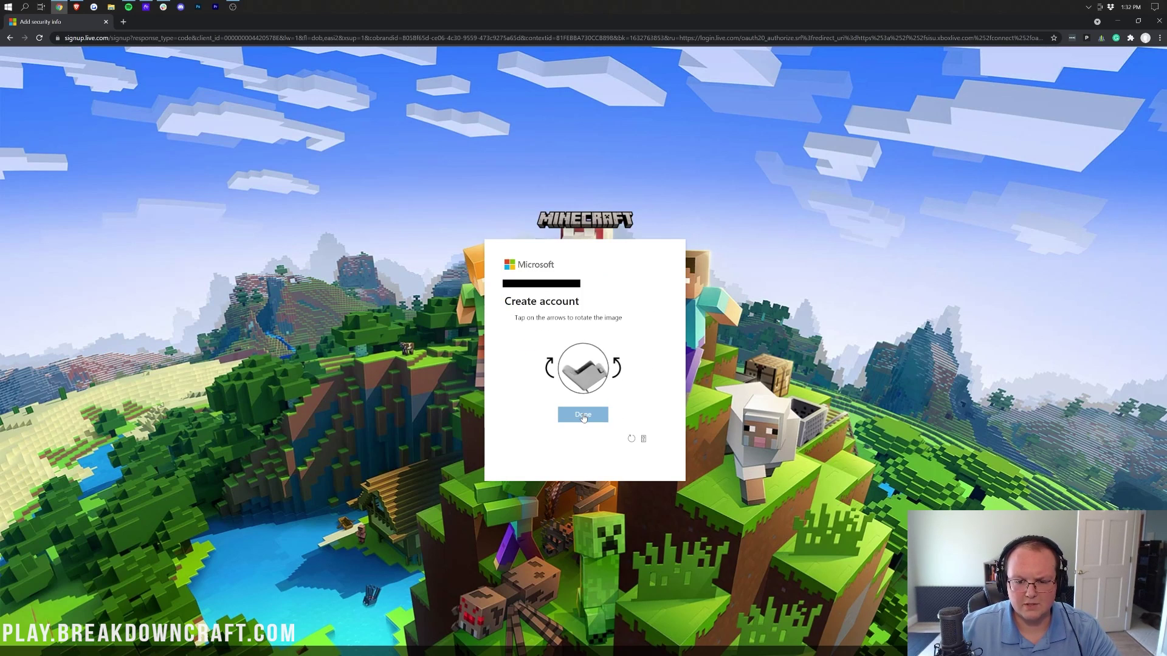
left_click(550, 366)
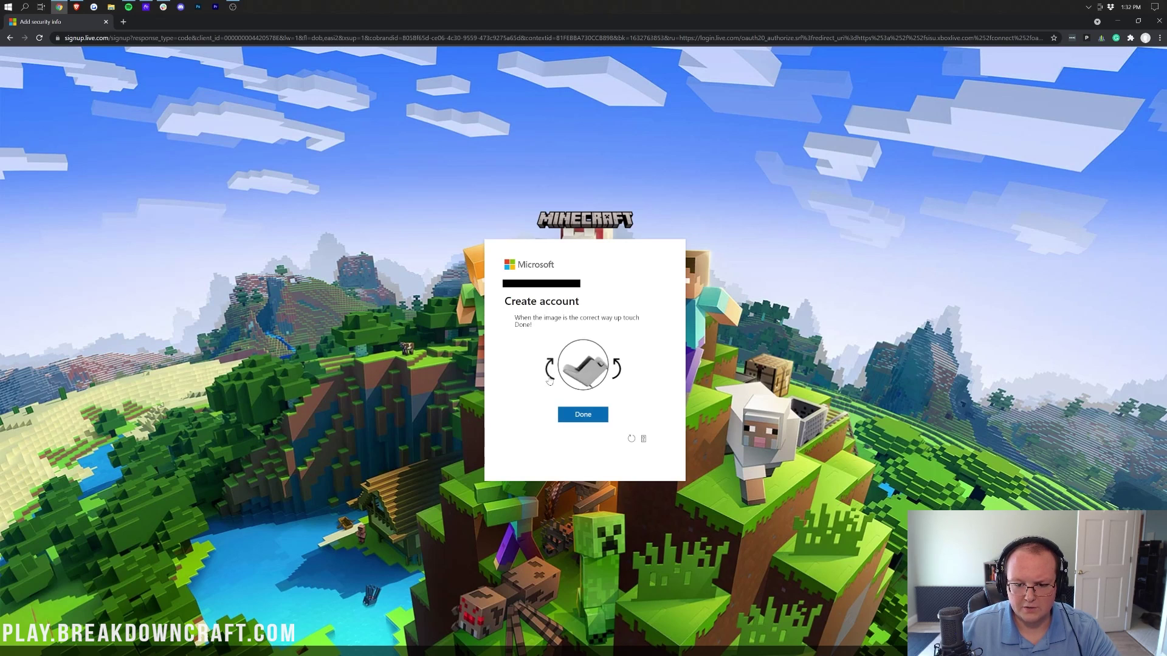
left_click(549, 367)
left_click(590, 420)
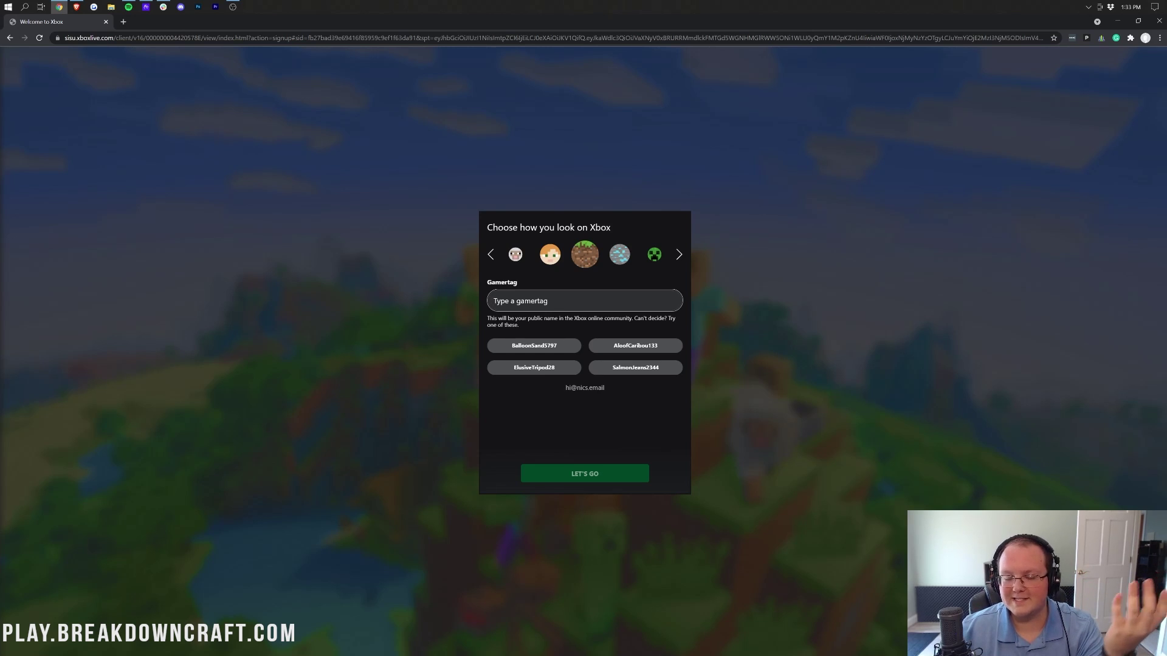
Step: Set the Xbox gamertag to NicsAccount and submit the new Xbox profile
type("Nic")
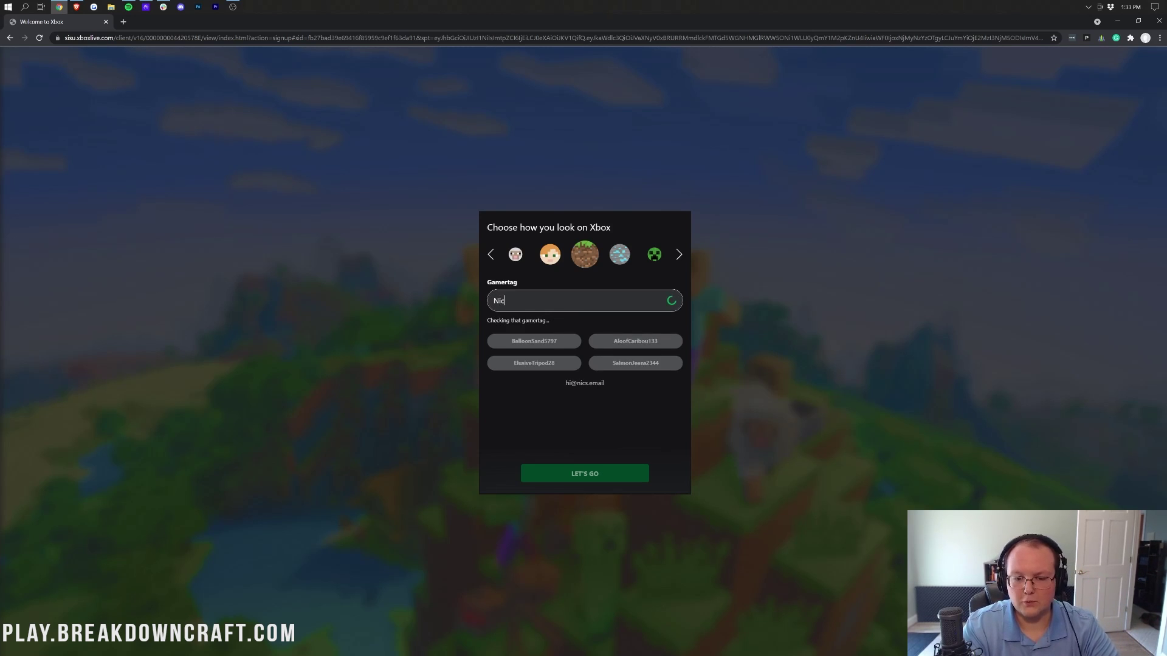
type("King")
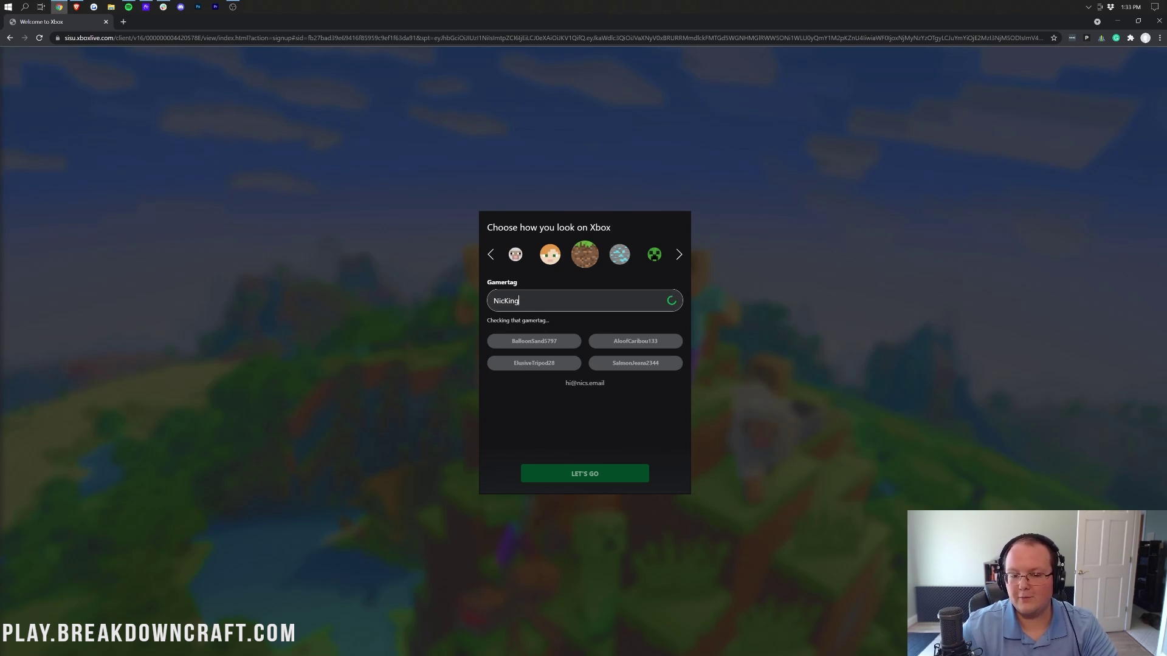
key("BackSpace")
key("BackSpace")
key("BackSpace")
key("BackSpace")
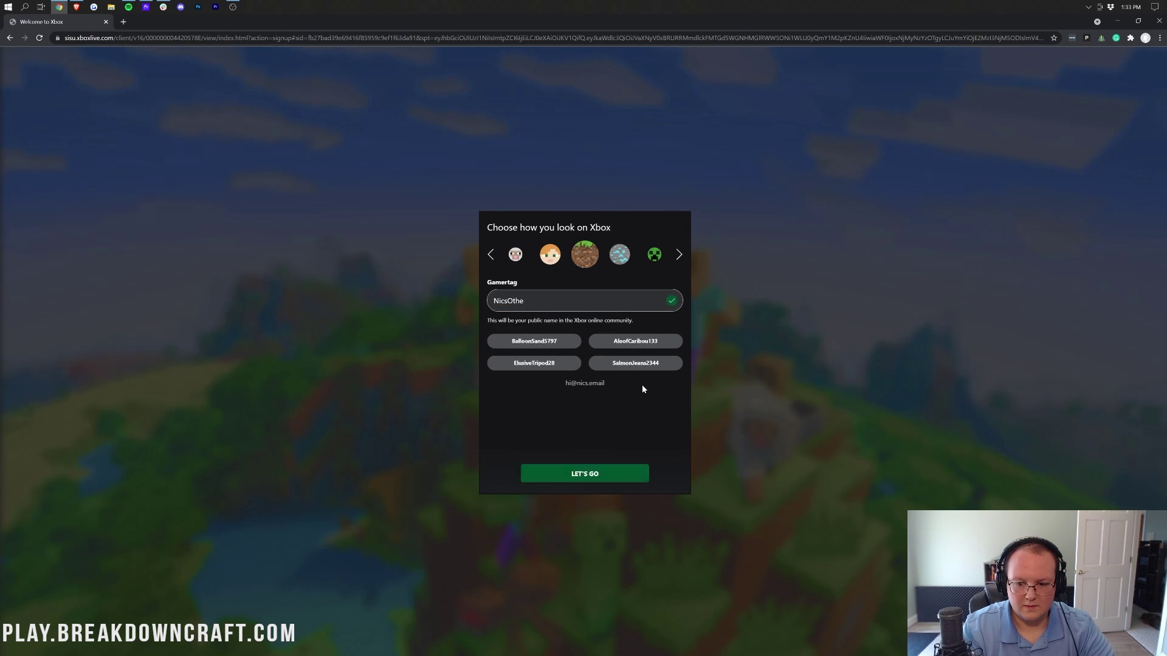
type("sAccoun")
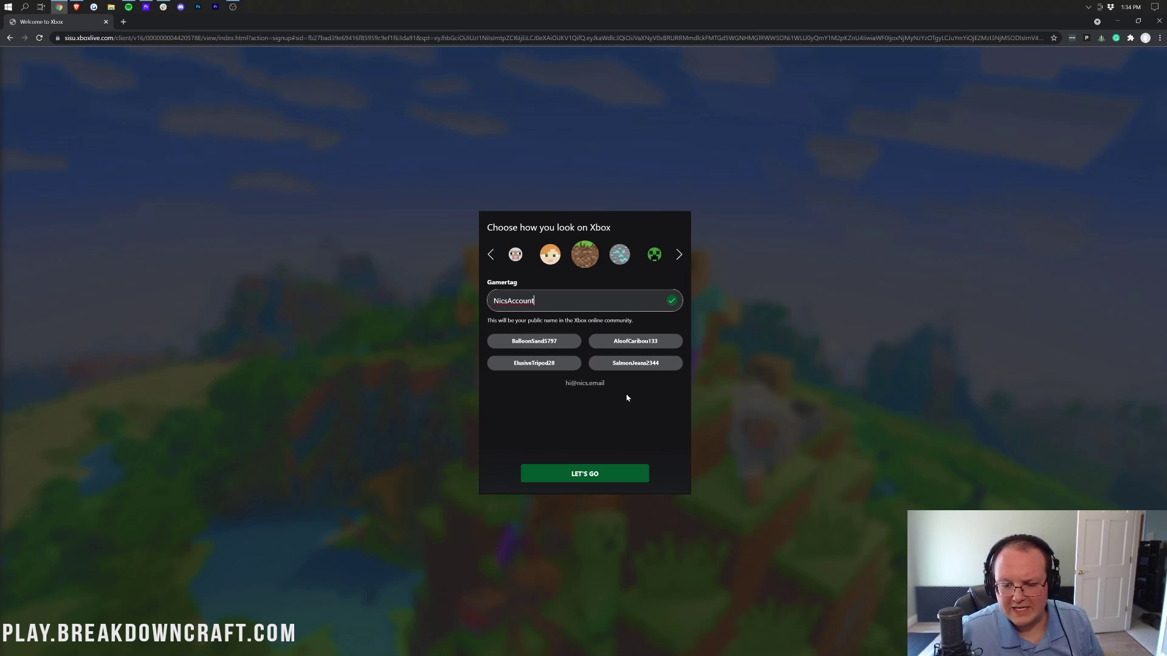
left_click(585, 479)
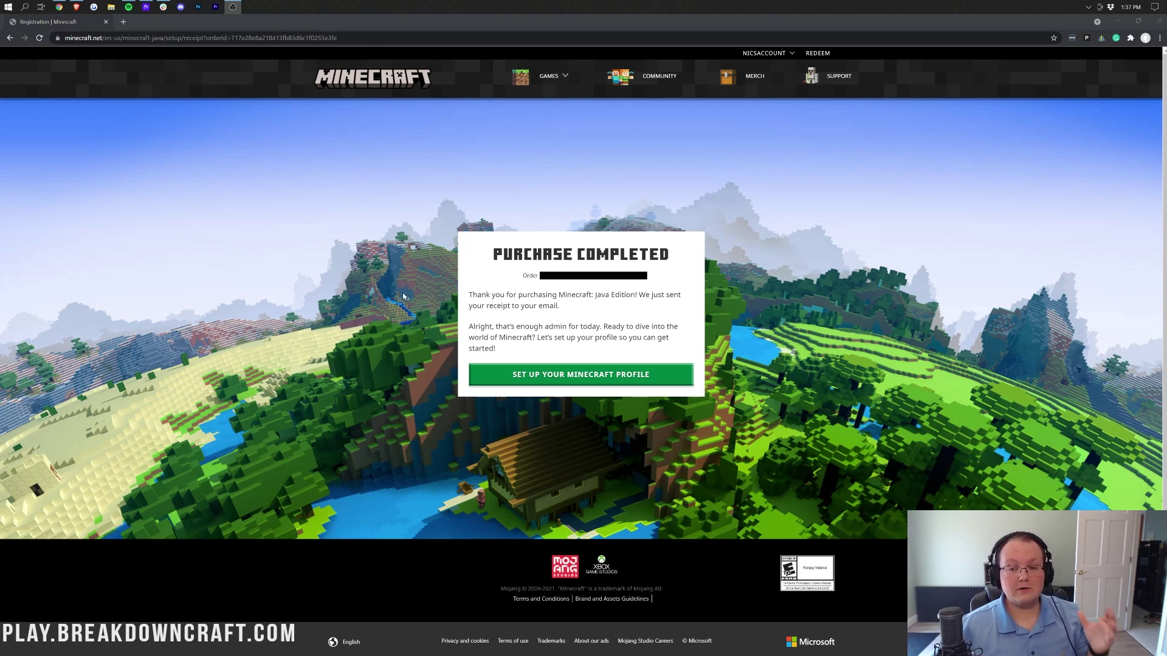
Step: Start the Minecraft profile setup after the purchase, set the profile name to DailyVideos and confirm it
left_click(631, 382)
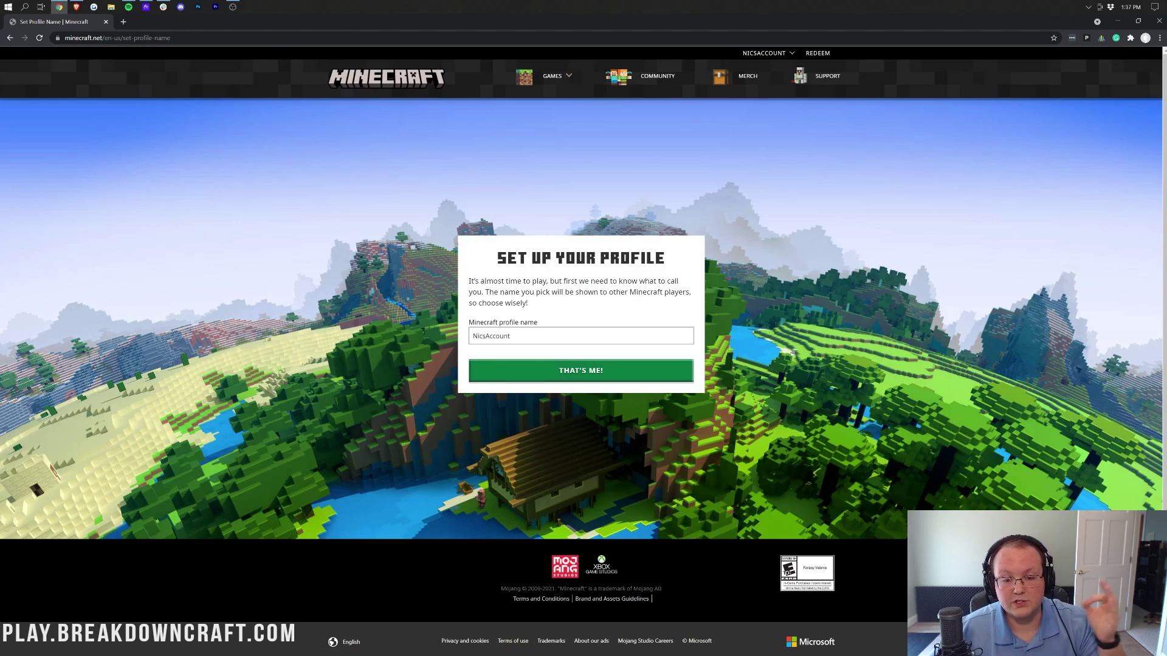
type("DailyVideos")
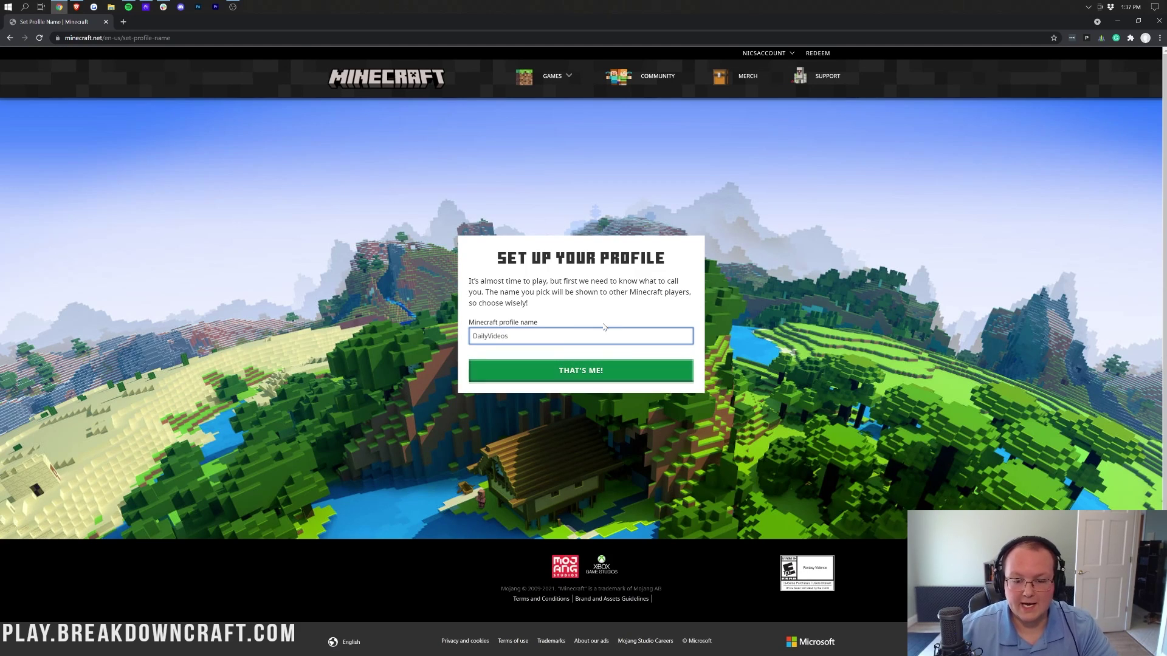
left_click(283, 360)
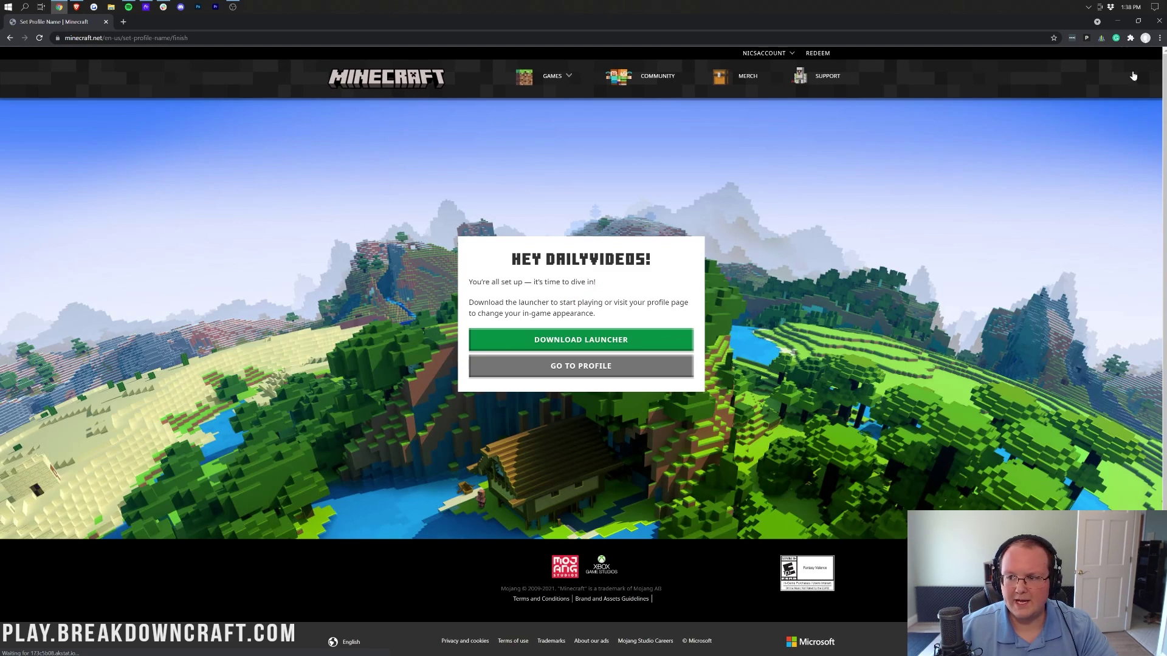
left_click_drag(521, 259, 651, 261)
left_click(631, 290)
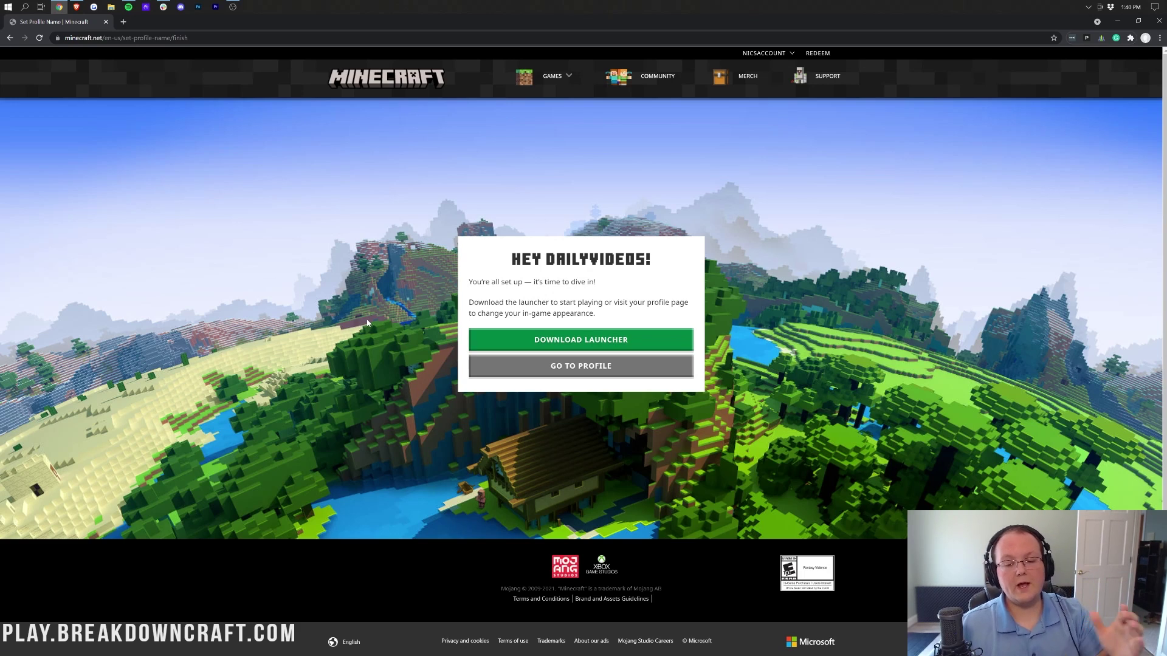
Step: Download the Minecraft launcher installer and return to the desktop, refreshing it to show MinecraftInstaller.msi
left_click(573, 339)
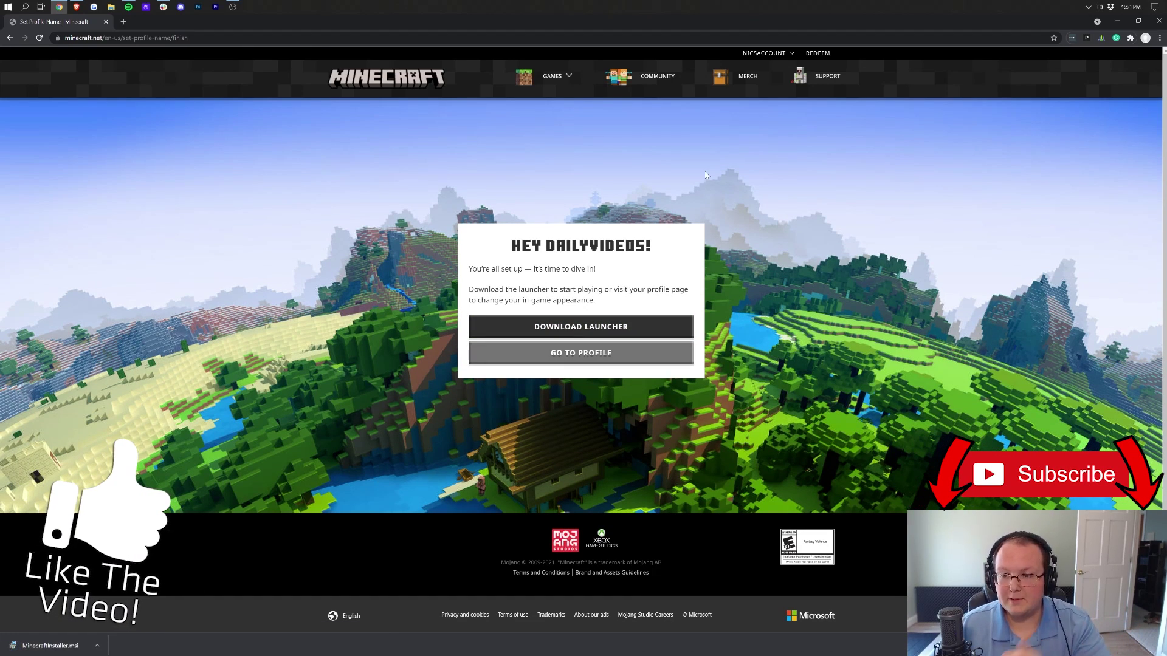
left_click(1118, 23)
right_click(176, 112)
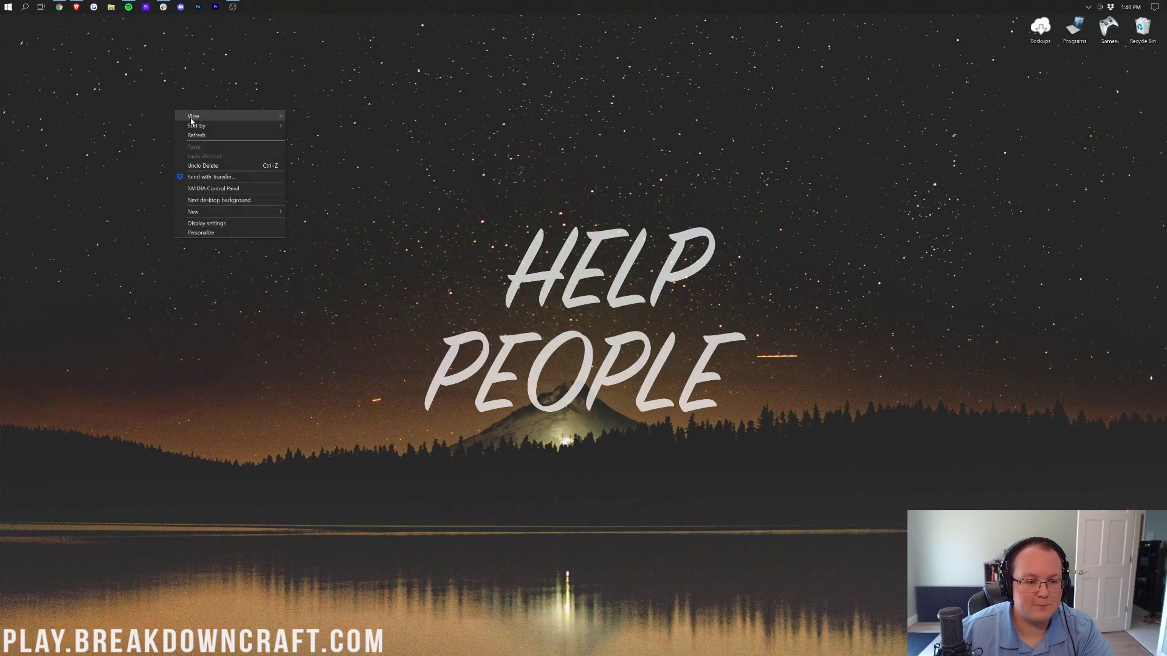
left_click(222, 135)
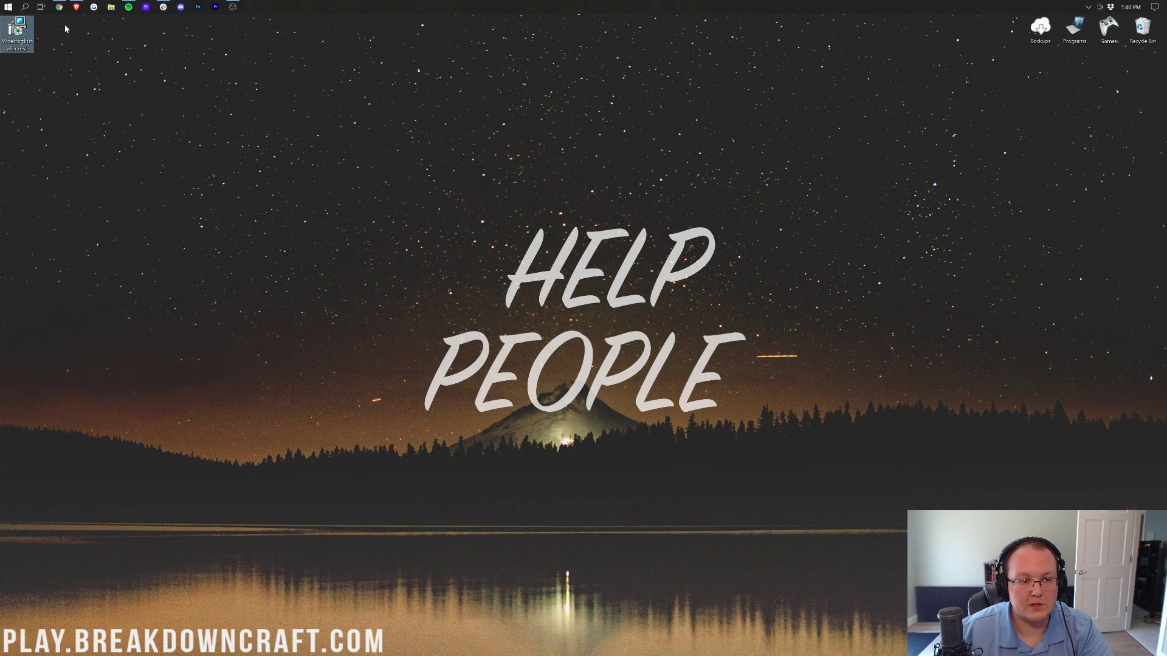
left_click(59, 6)
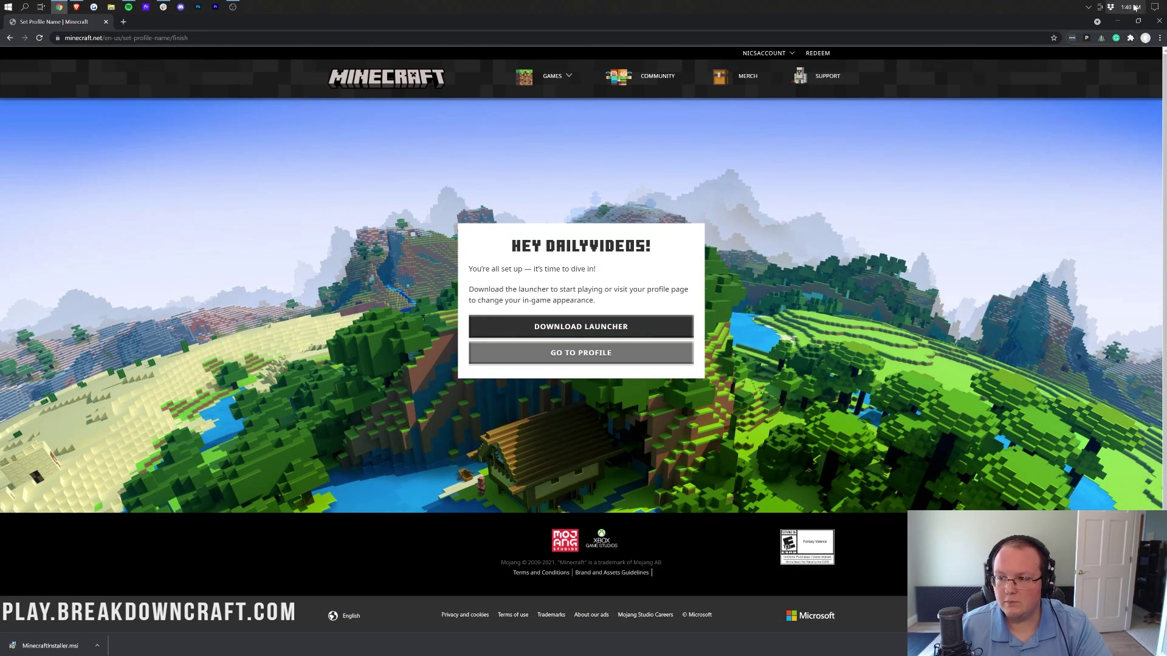
left_click(1117, 22)
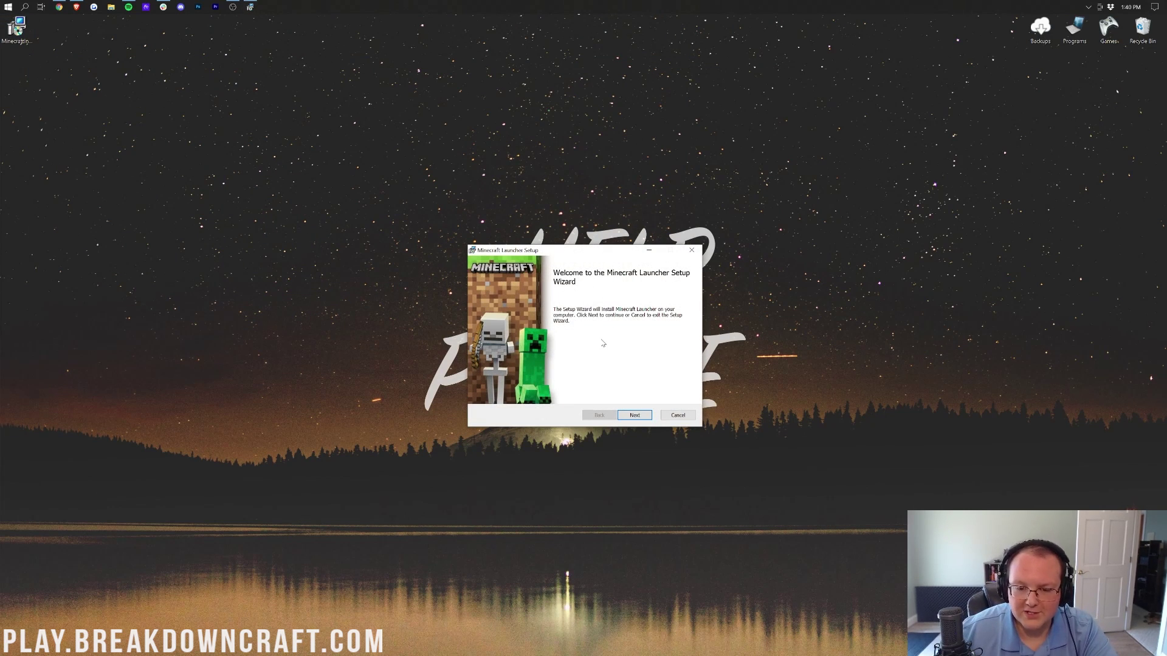
Step: Install the Minecraft Launcher in the default folder with a desktop shortcut, and start it when closing the setup wizard
left_click(640, 418)
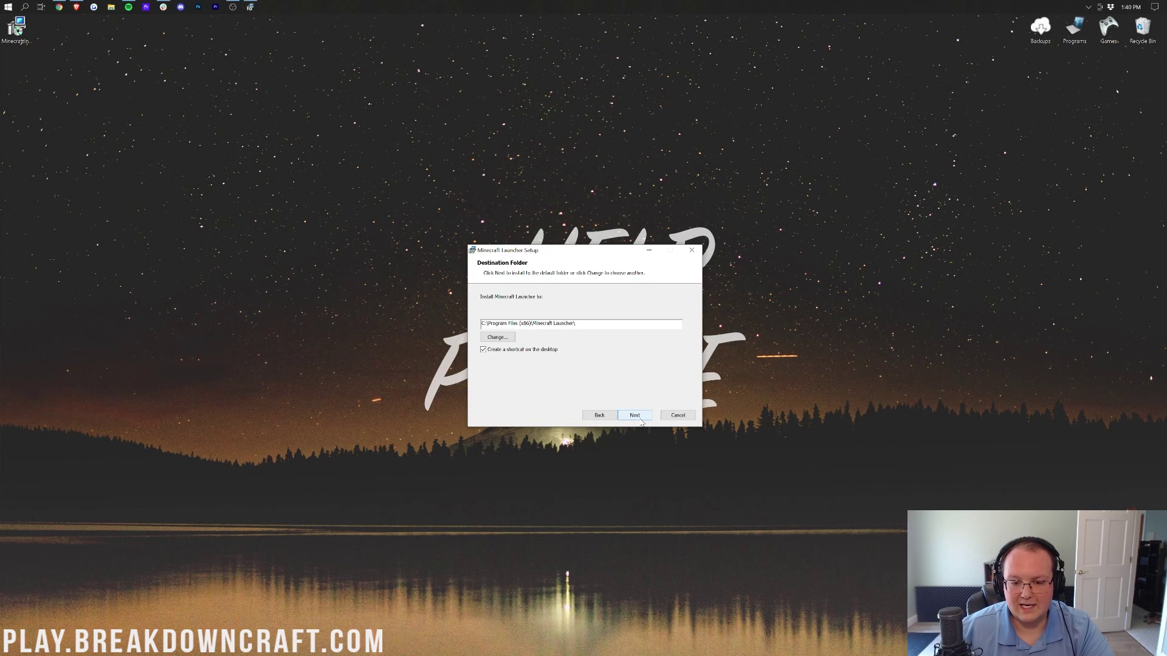
left_click(640, 419)
left_click(640, 418)
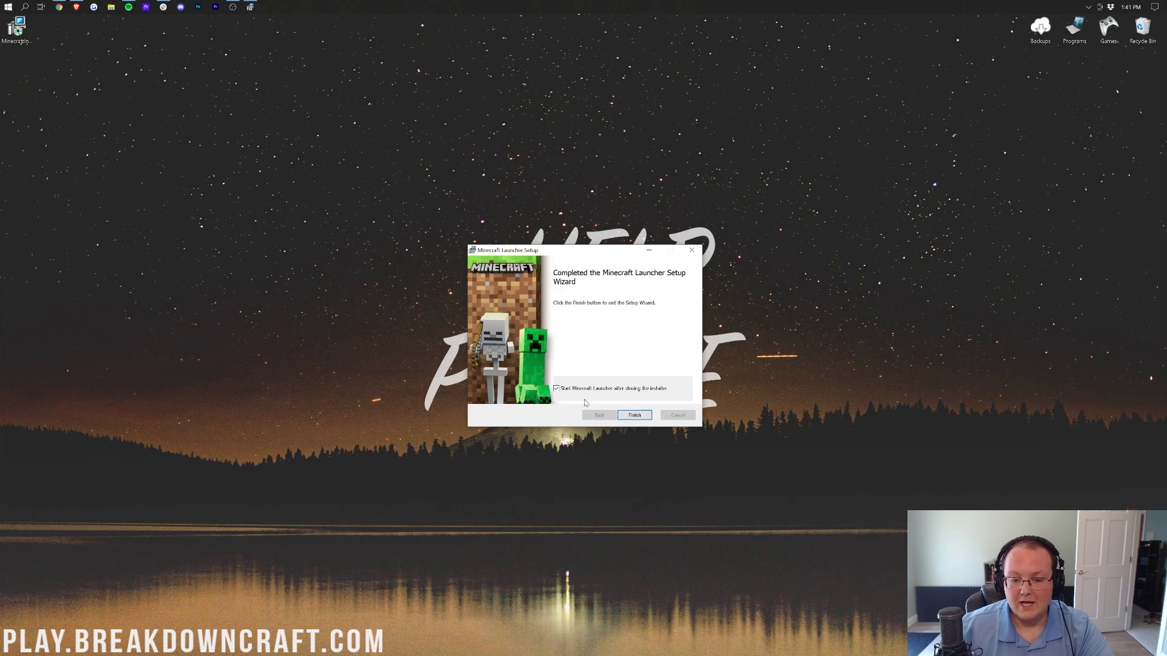
left_click(633, 416)
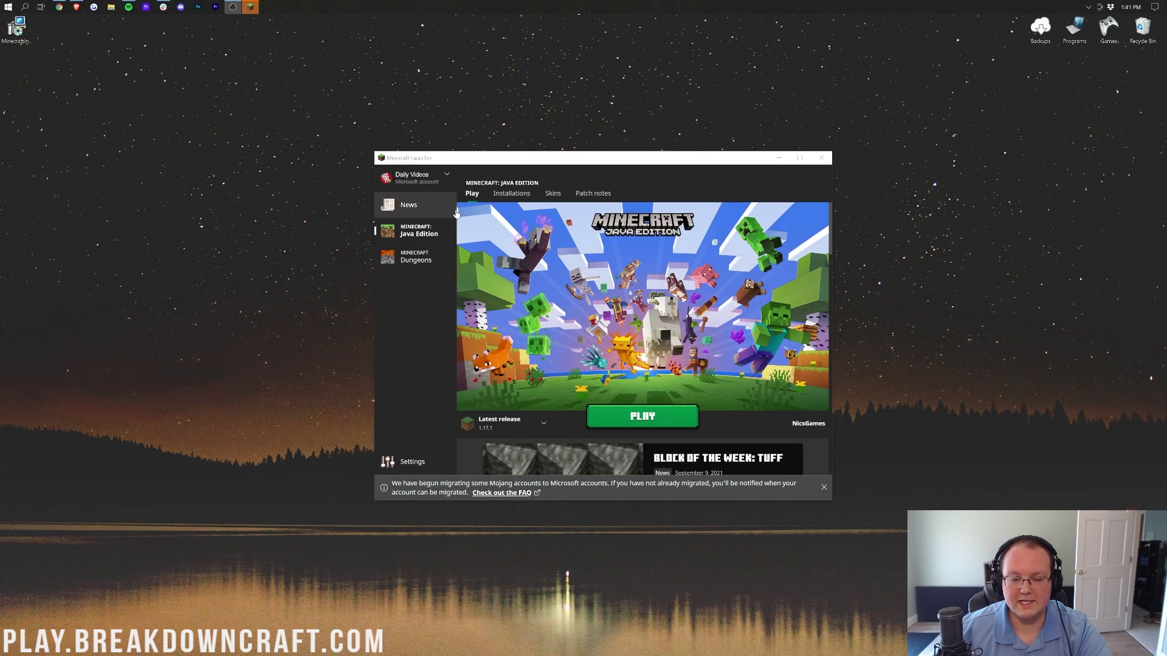
Step: Log out of the launcher's current account and sign in with the new Microsoft account's email and password, accepting the Xbox welcome
left_click(447, 176)
left_click(404, 251)
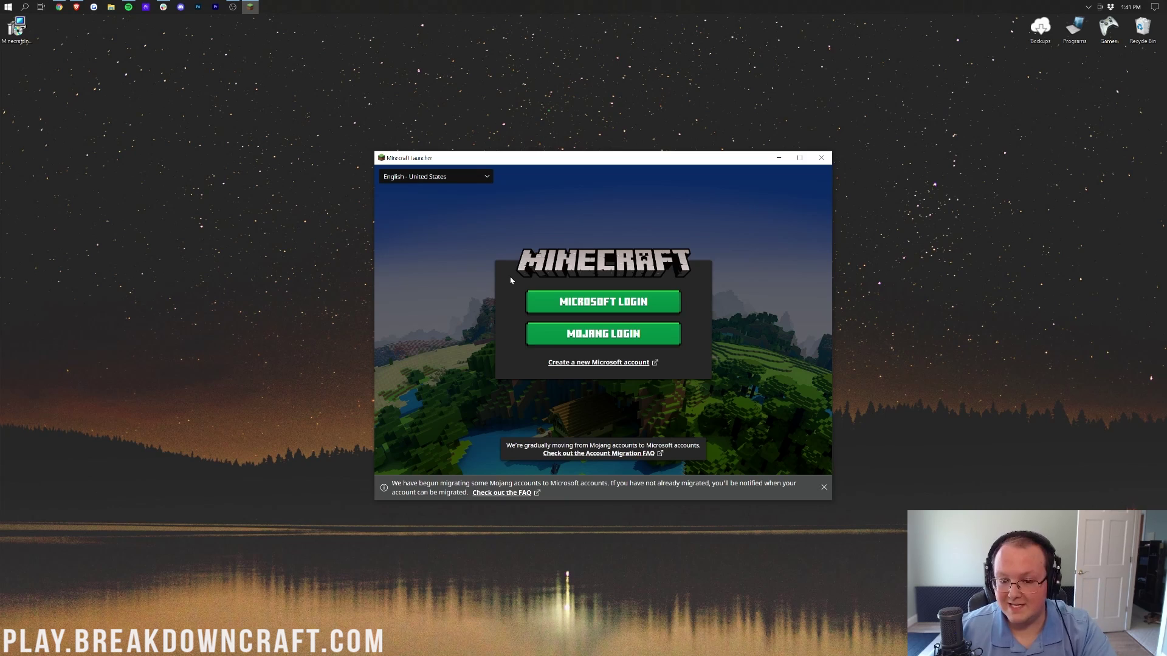
left_click(606, 305)
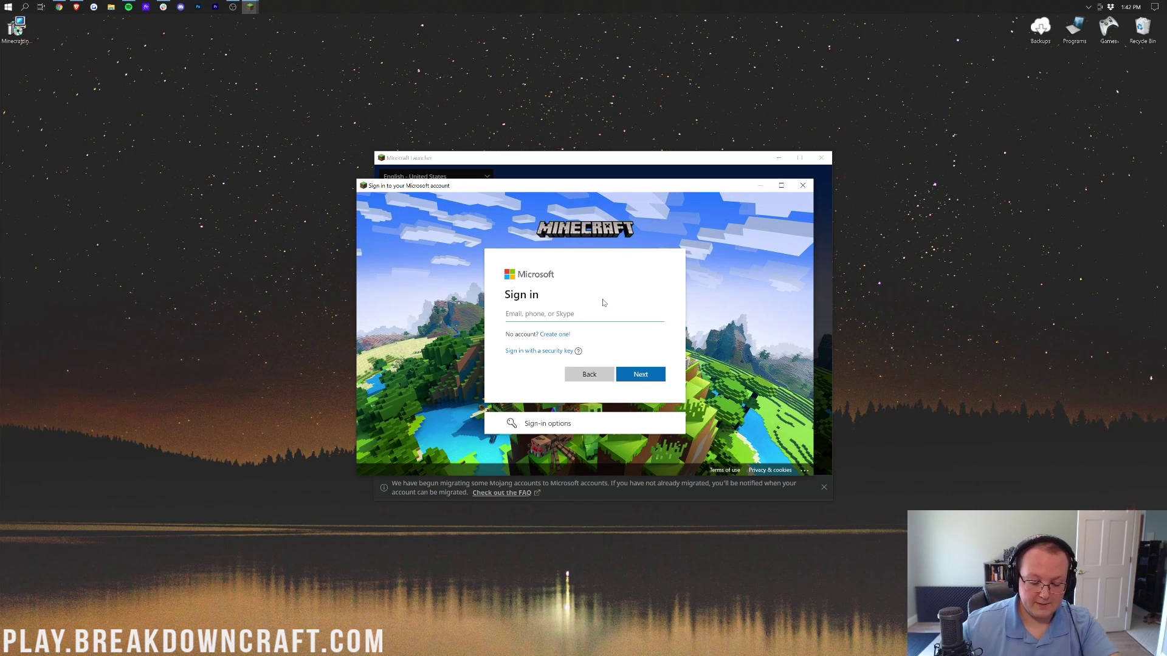
key("ctrl+v")
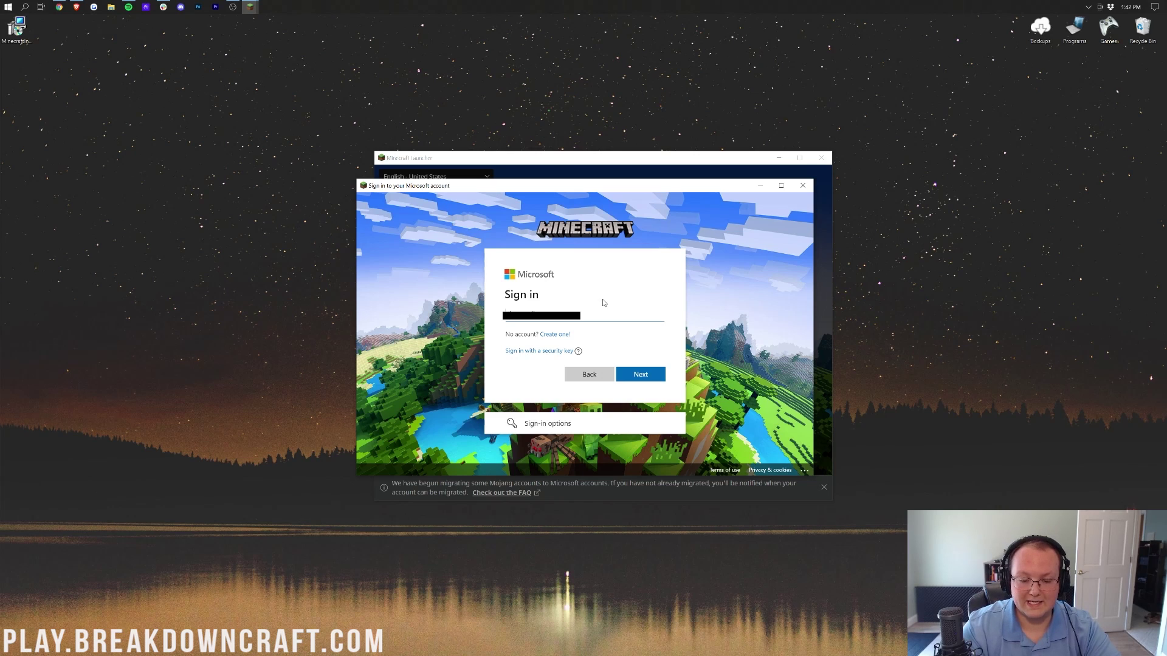
left_click(644, 376)
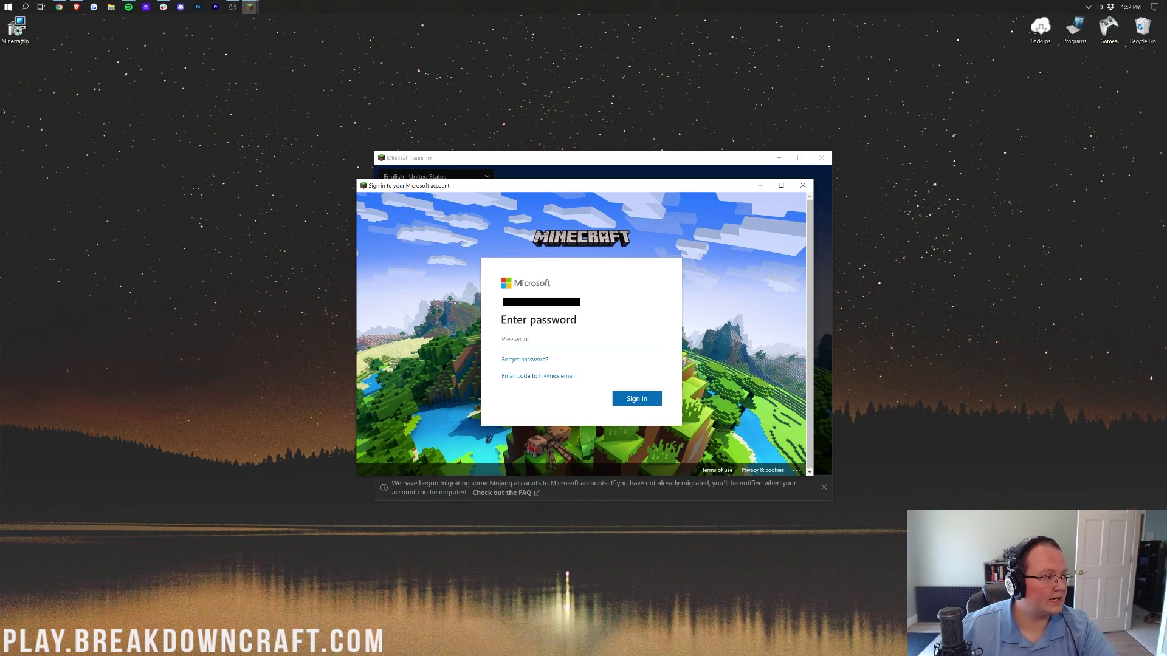
key("ctrl+v")
key("Return")
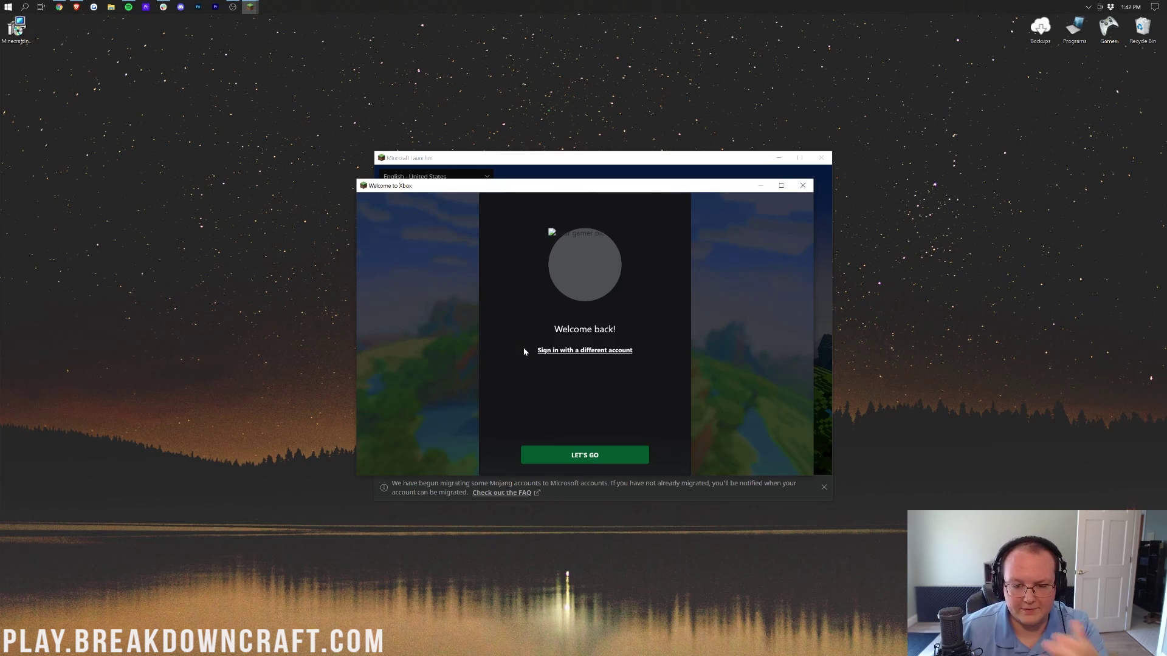
left_click(612, 455)
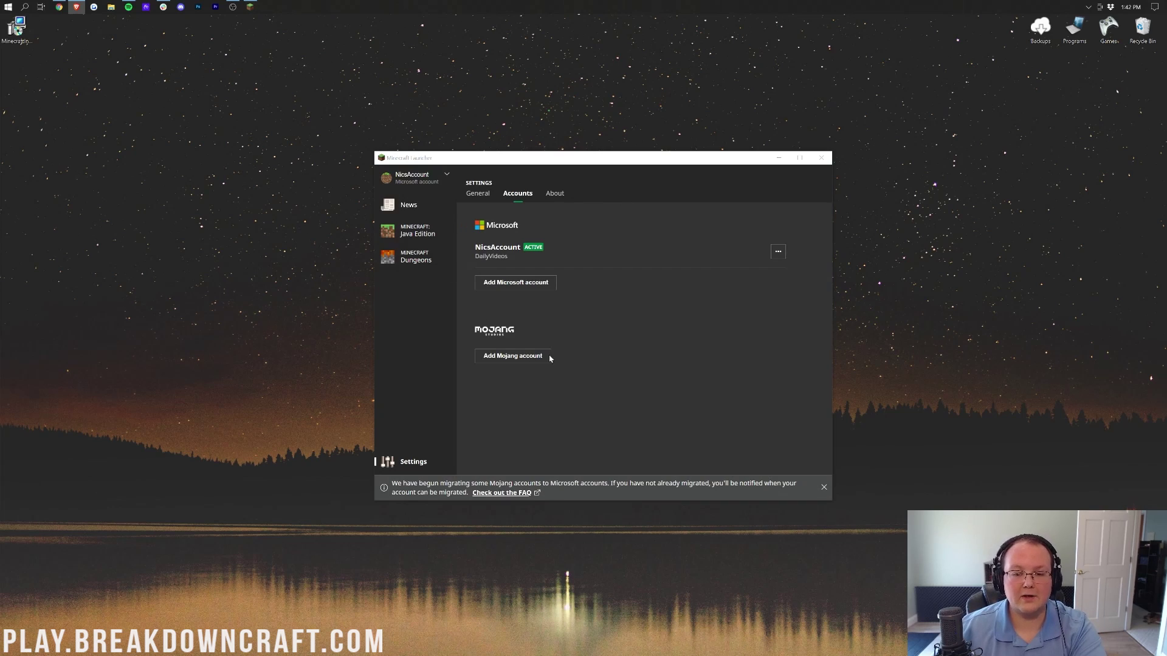
left_click(418, 180)
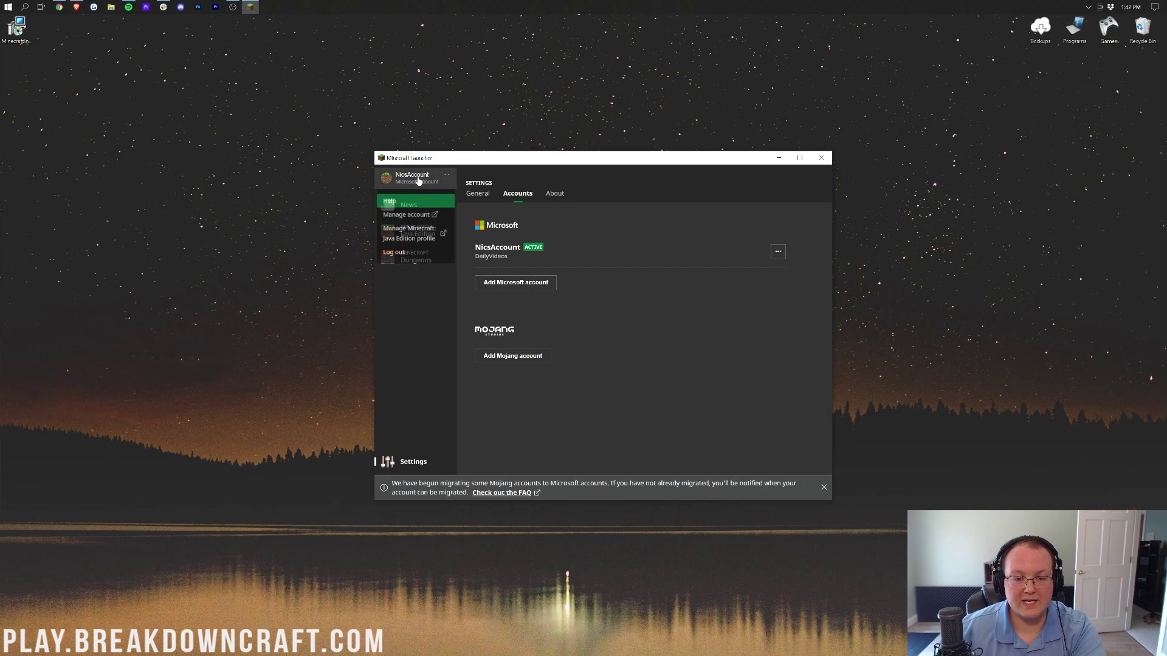
left_click(418, 180)
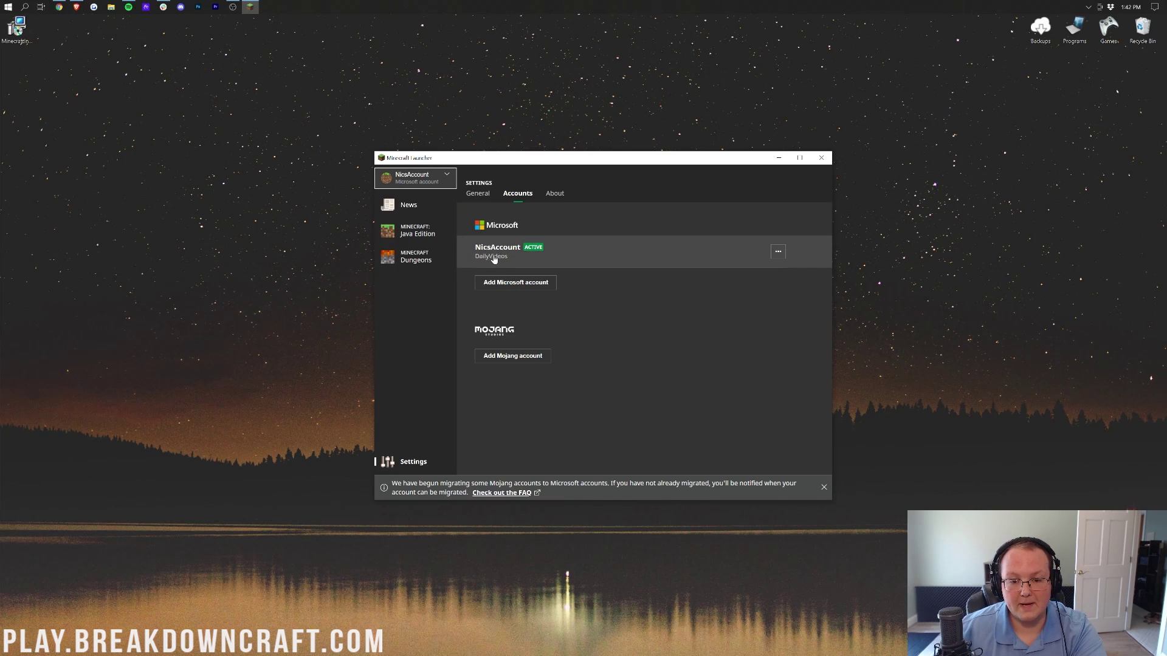
left_click(477, 194)
left_click(444, 208)
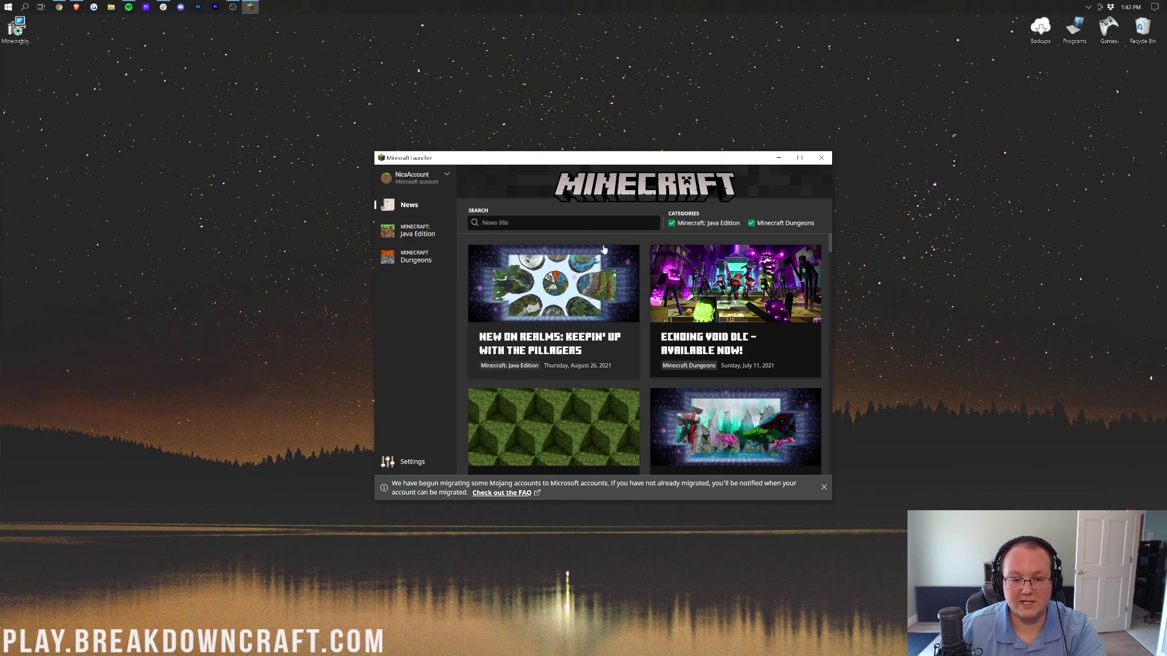
Step: Launch the latest release of Minecraft: Java Edition and join the Play.BreakdownCraft.com multiplayer server
left_click(416, 236)
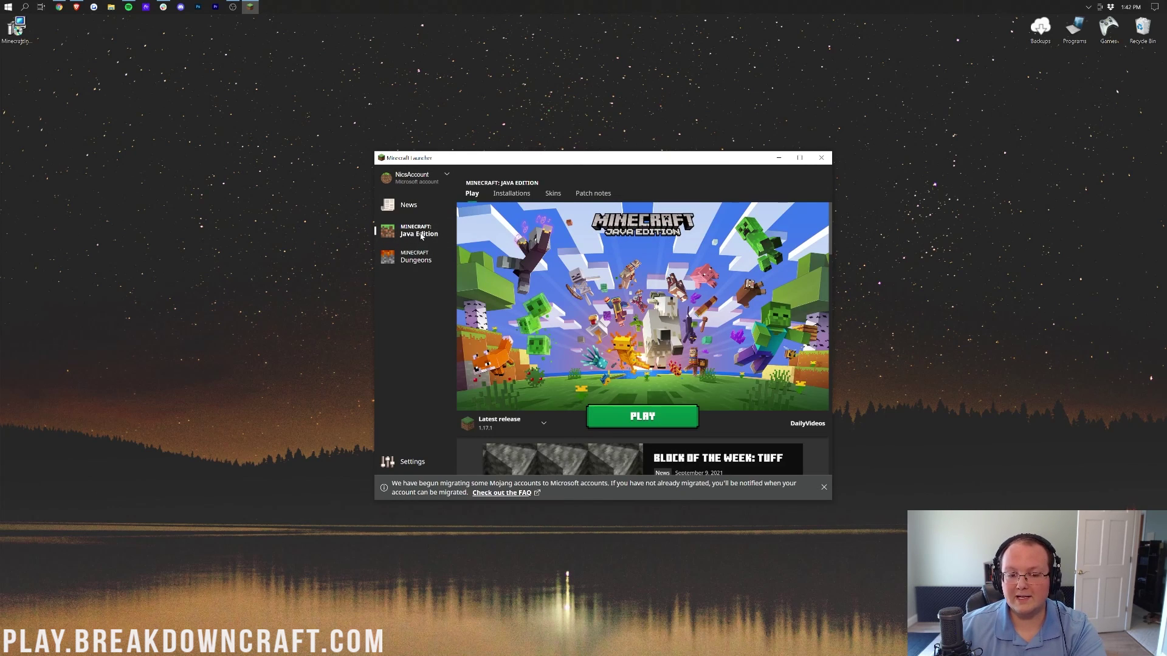
left_click(627, 419)
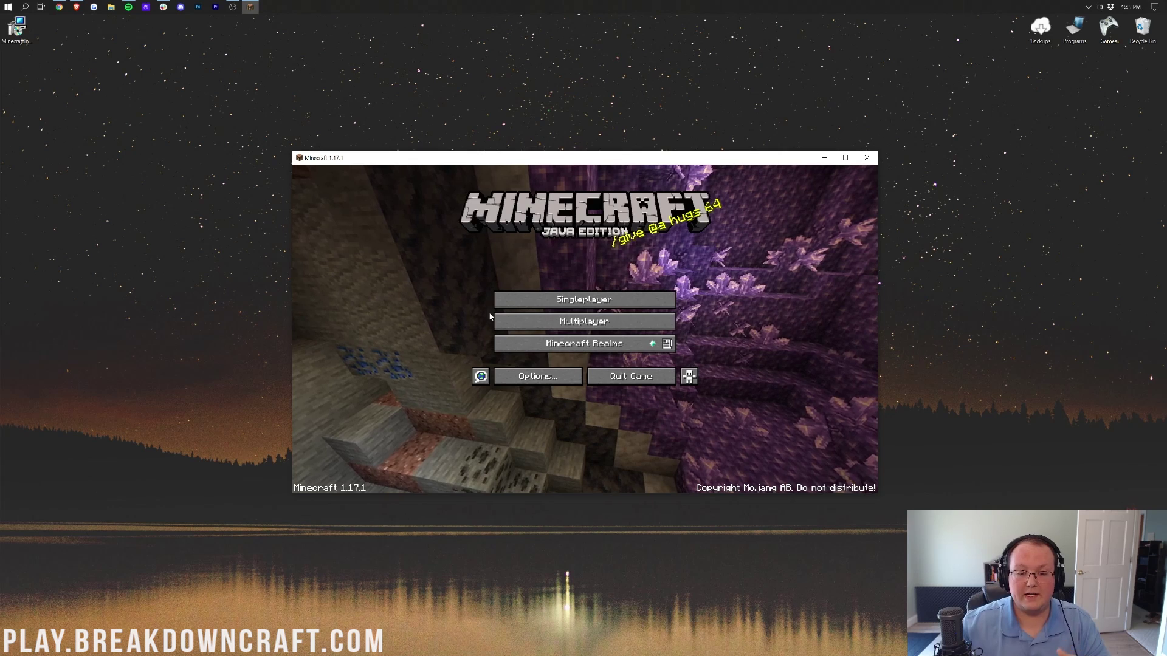
left_click(521, 322)
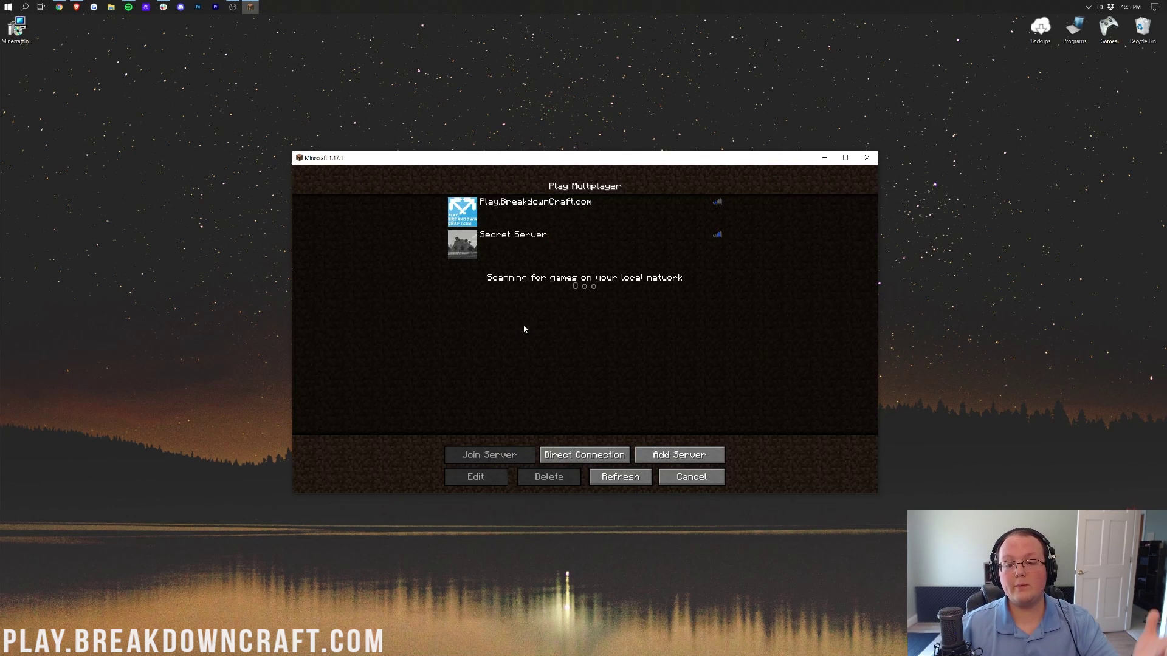
double_click(626, 219)
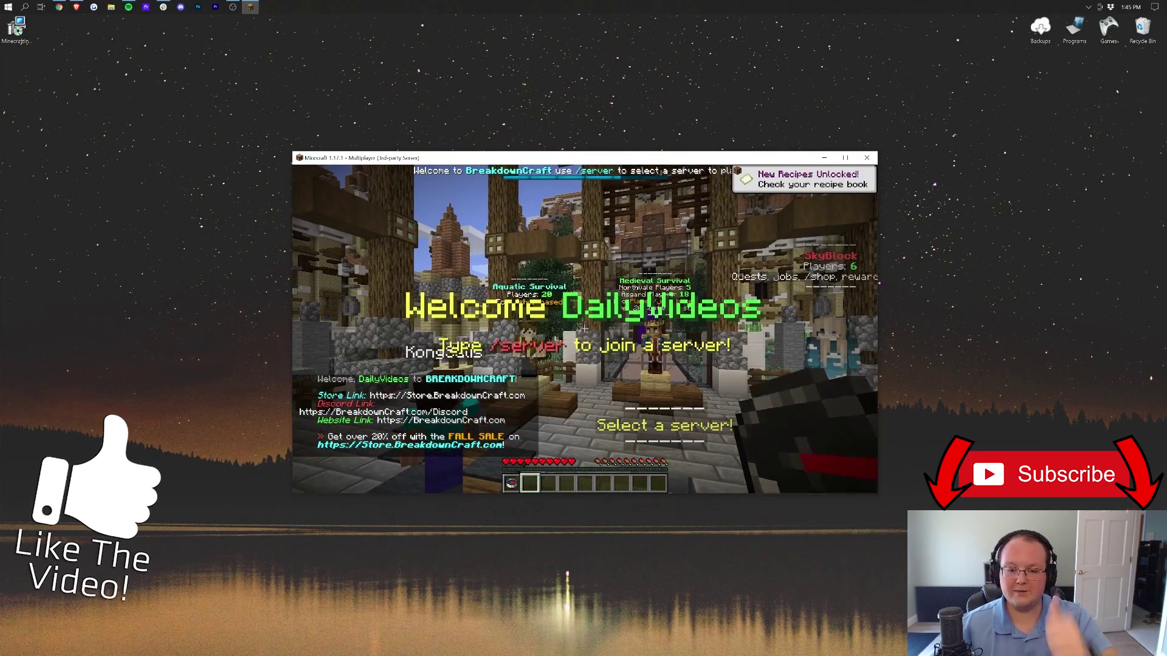
Step: Select the third hotbar slot, walk to the Medieval Survival character in the lobby and enter its Asgard server
key("3")
key("w")
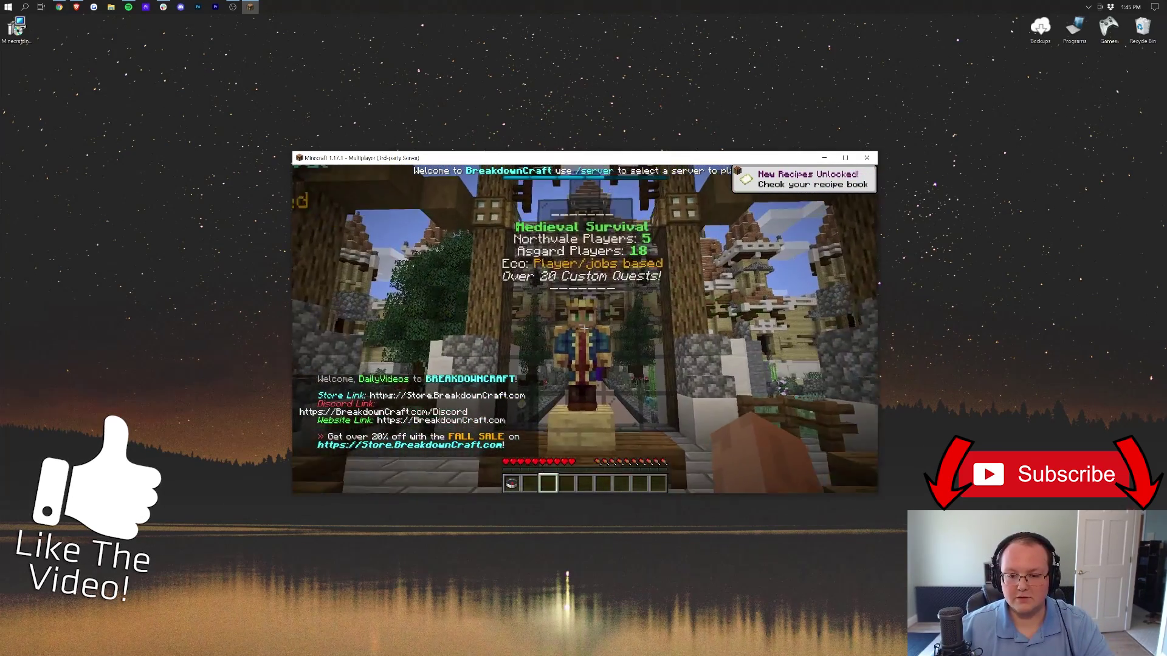
right_click(584, 328)
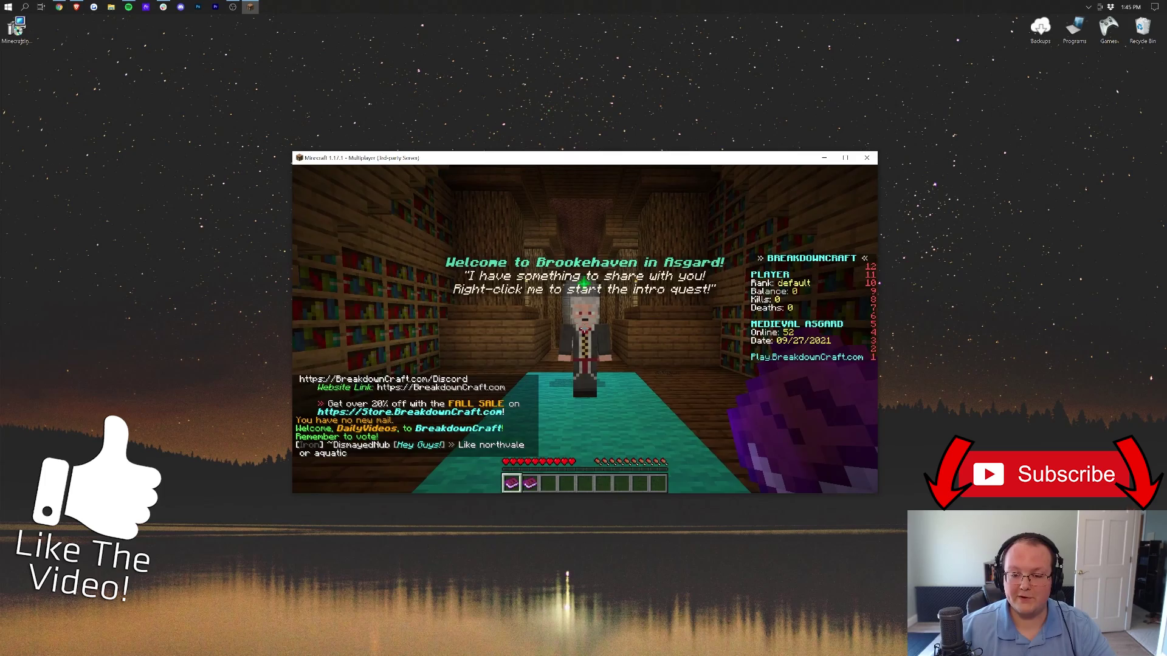
Step: Walk forward toward the intro quest character in Brookehaven
key("w")
key("w")
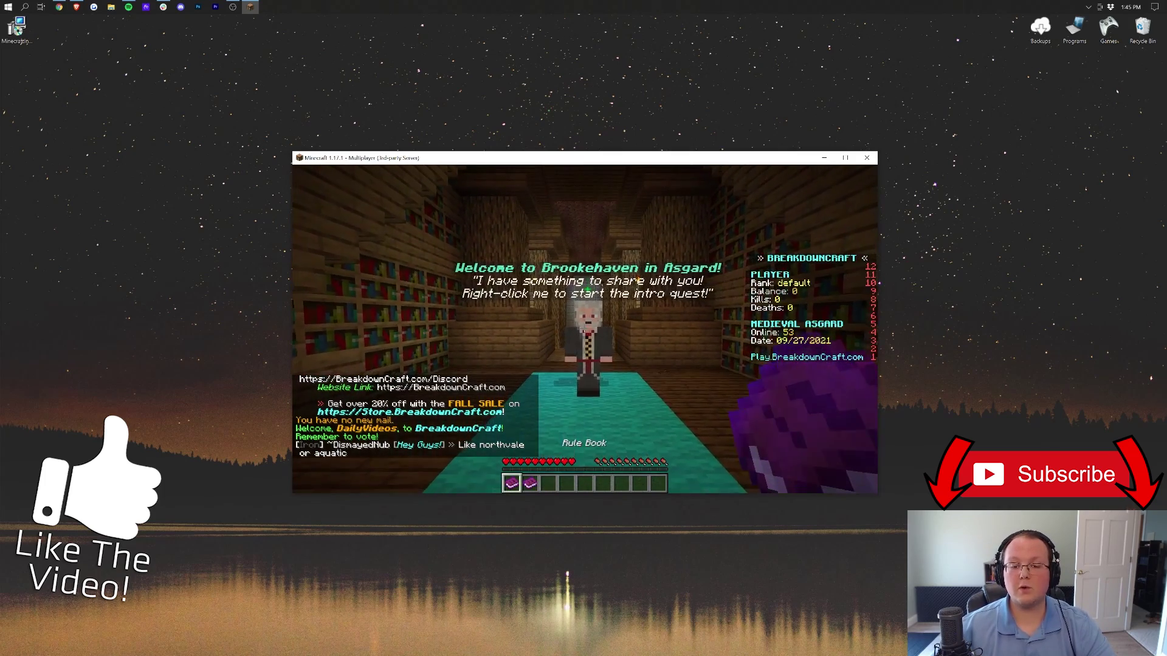
key("w")
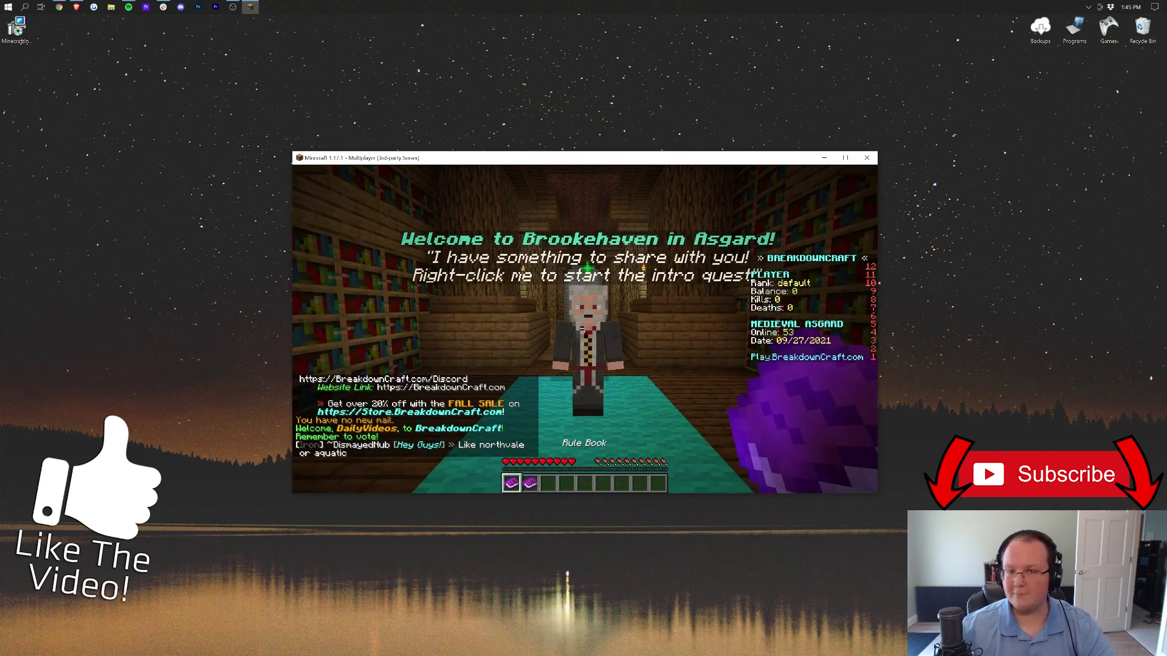